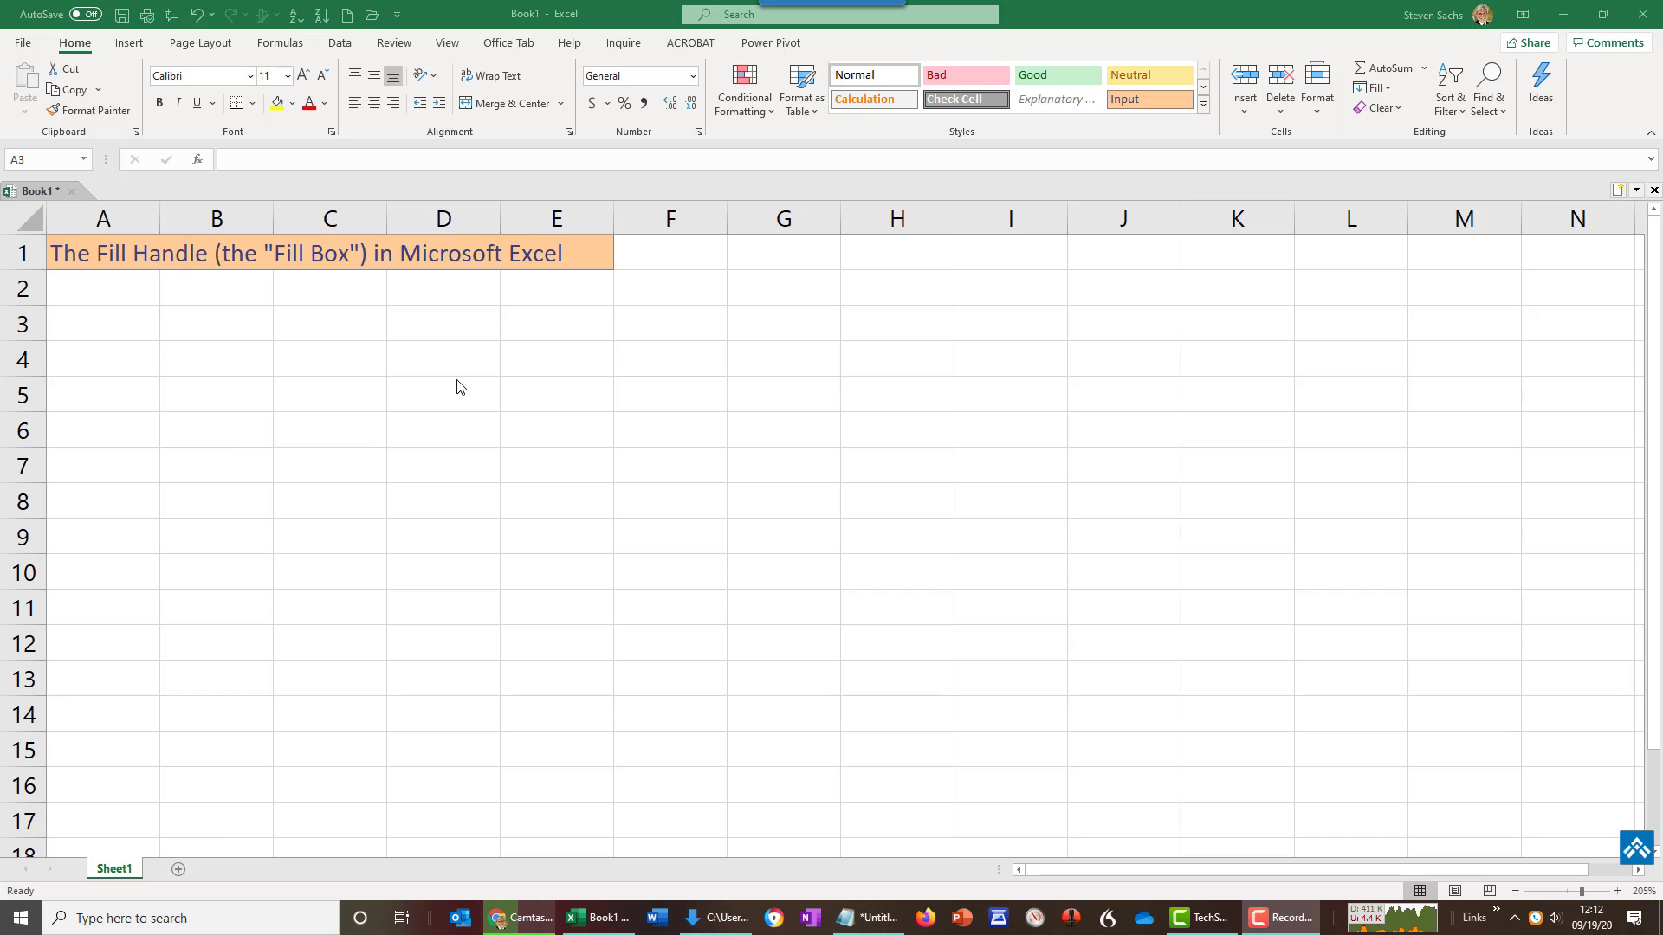
Enter 10 in cell A3 and 15 in cell A4 as the start of a number series.
click(111, 322)
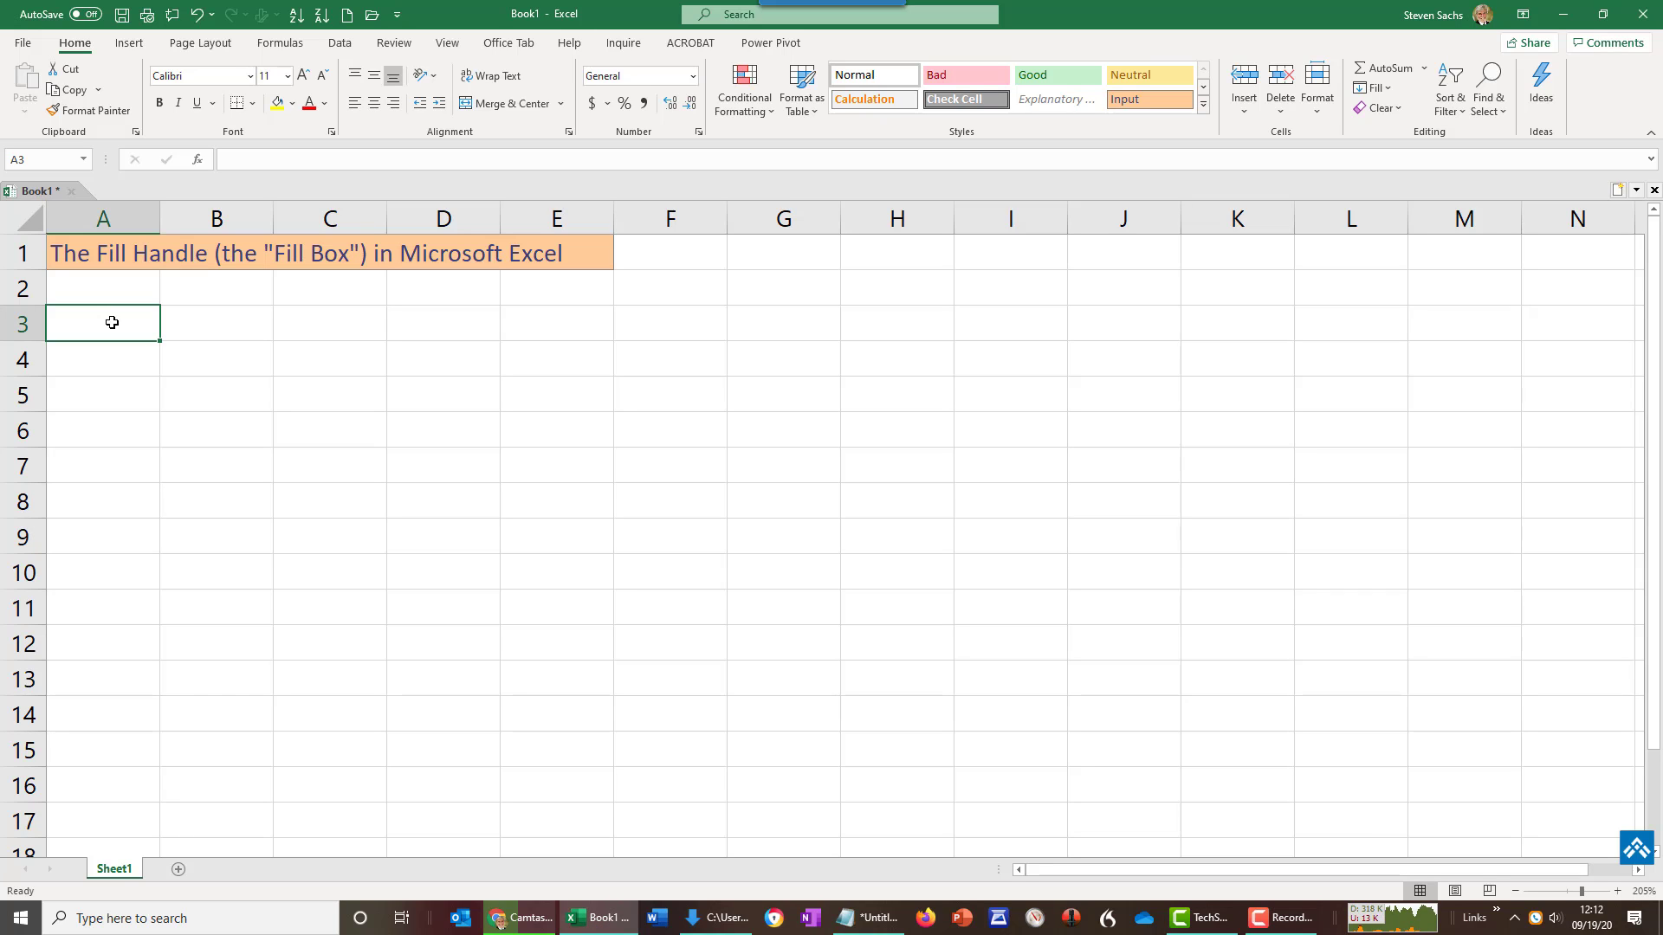
text(10)
key(Return)
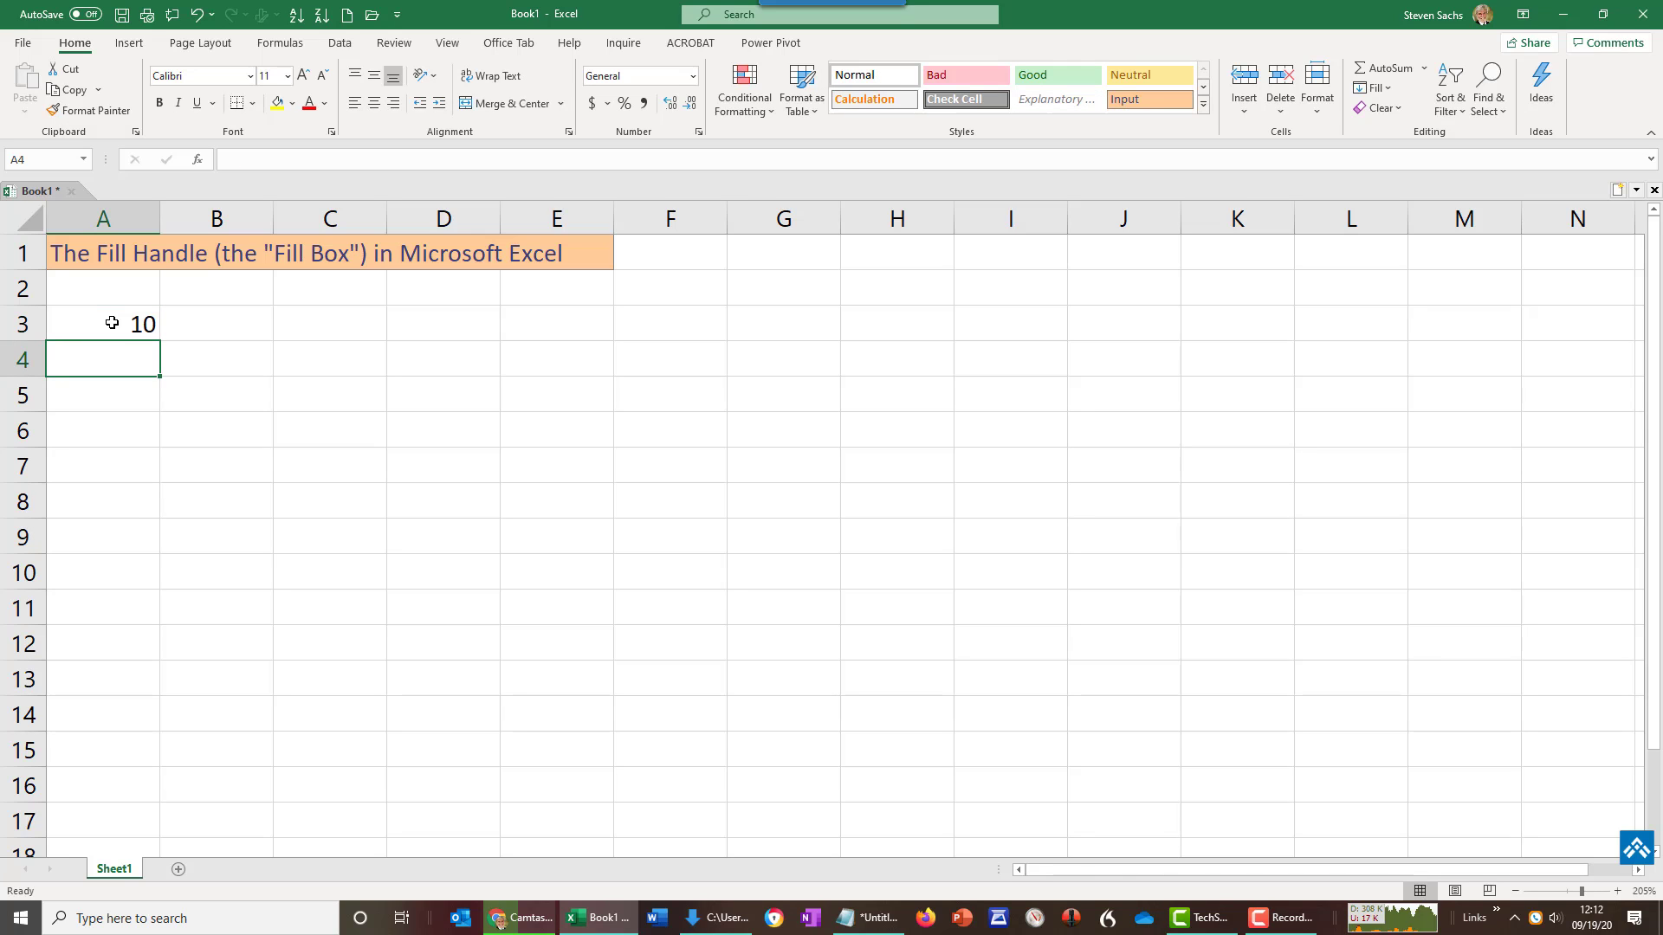
text(15)
key(Return)
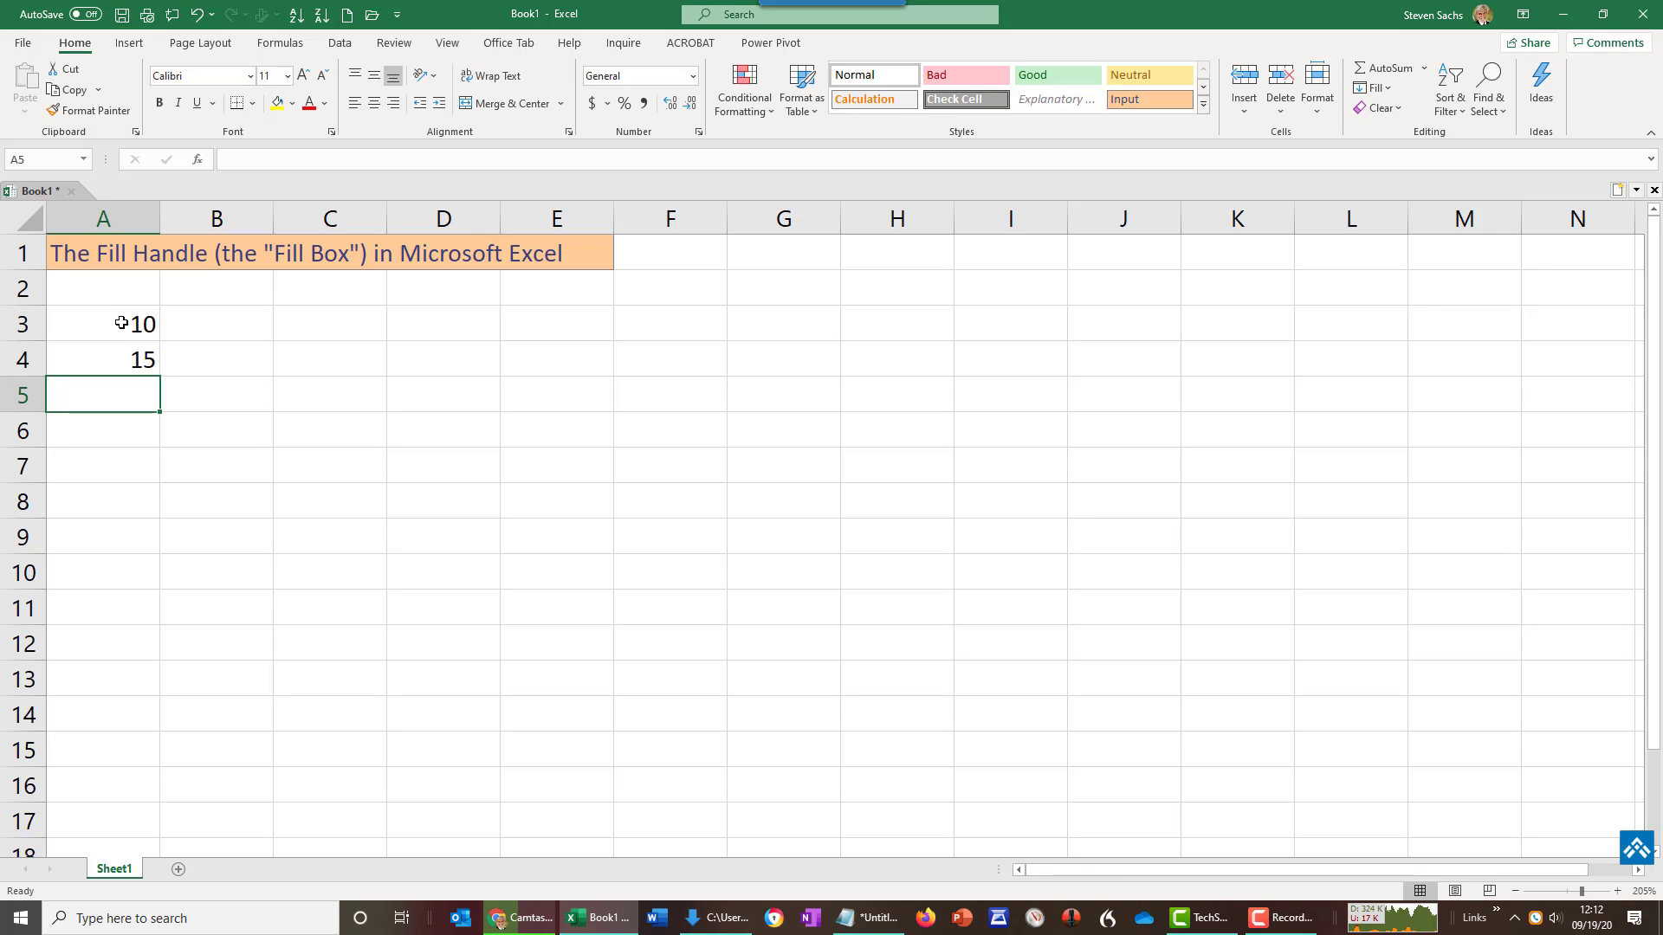
Extend the series in A3:A4 down through A13 with the fill handle.
click(121, 324)
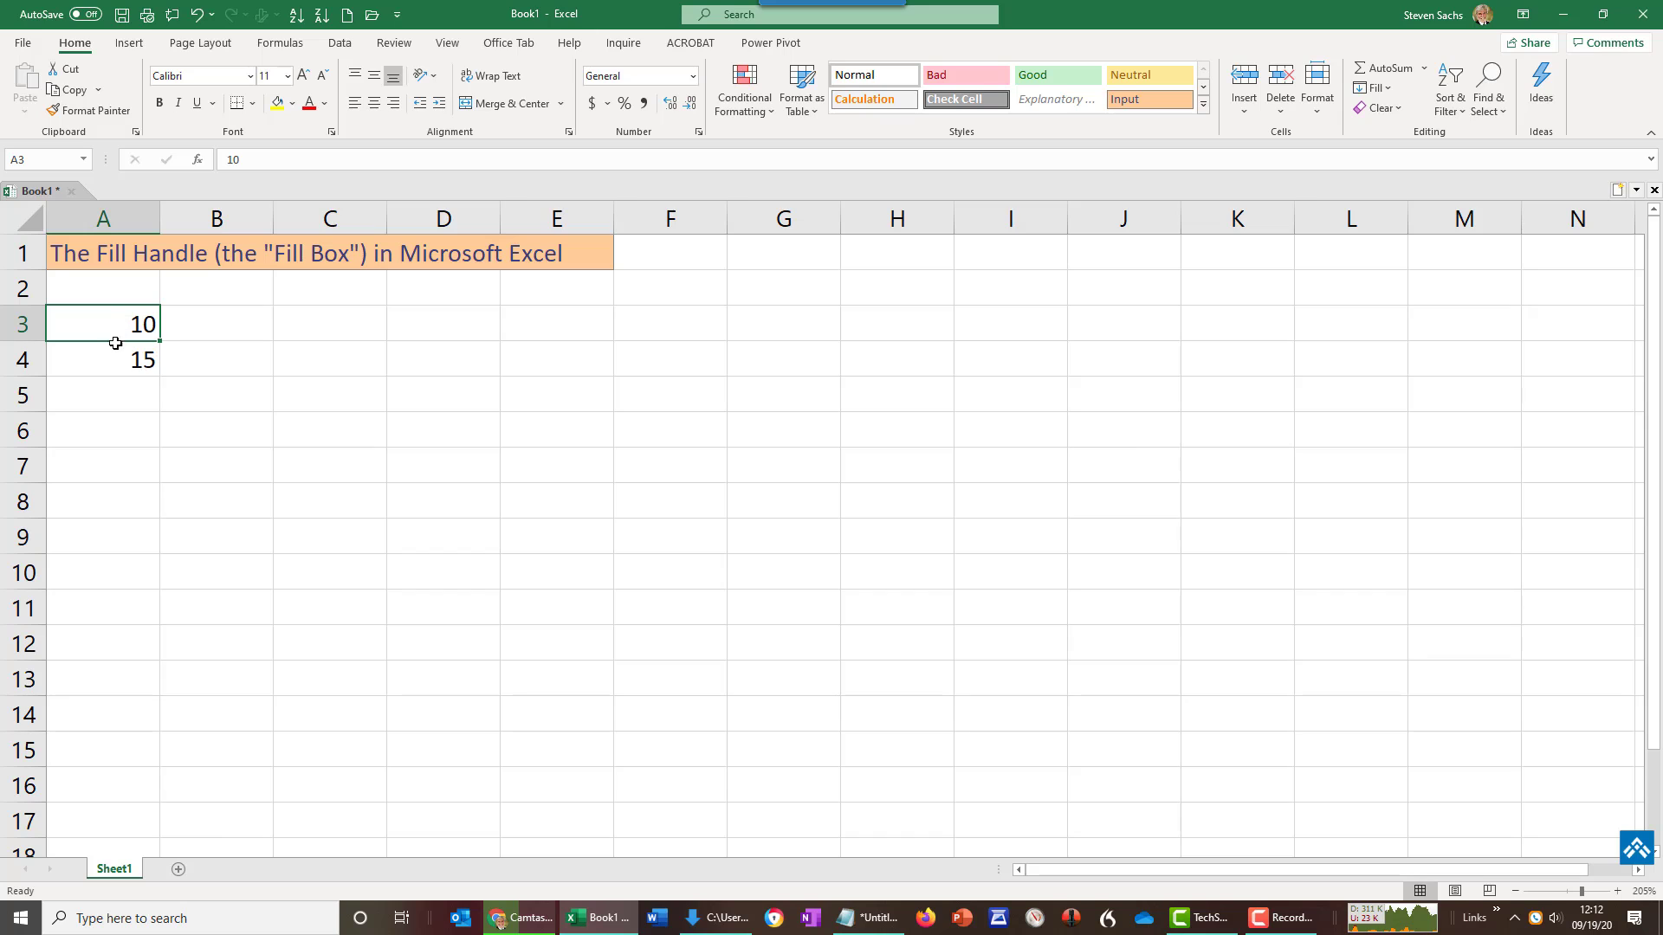
drag(116, 339, 113, 355)
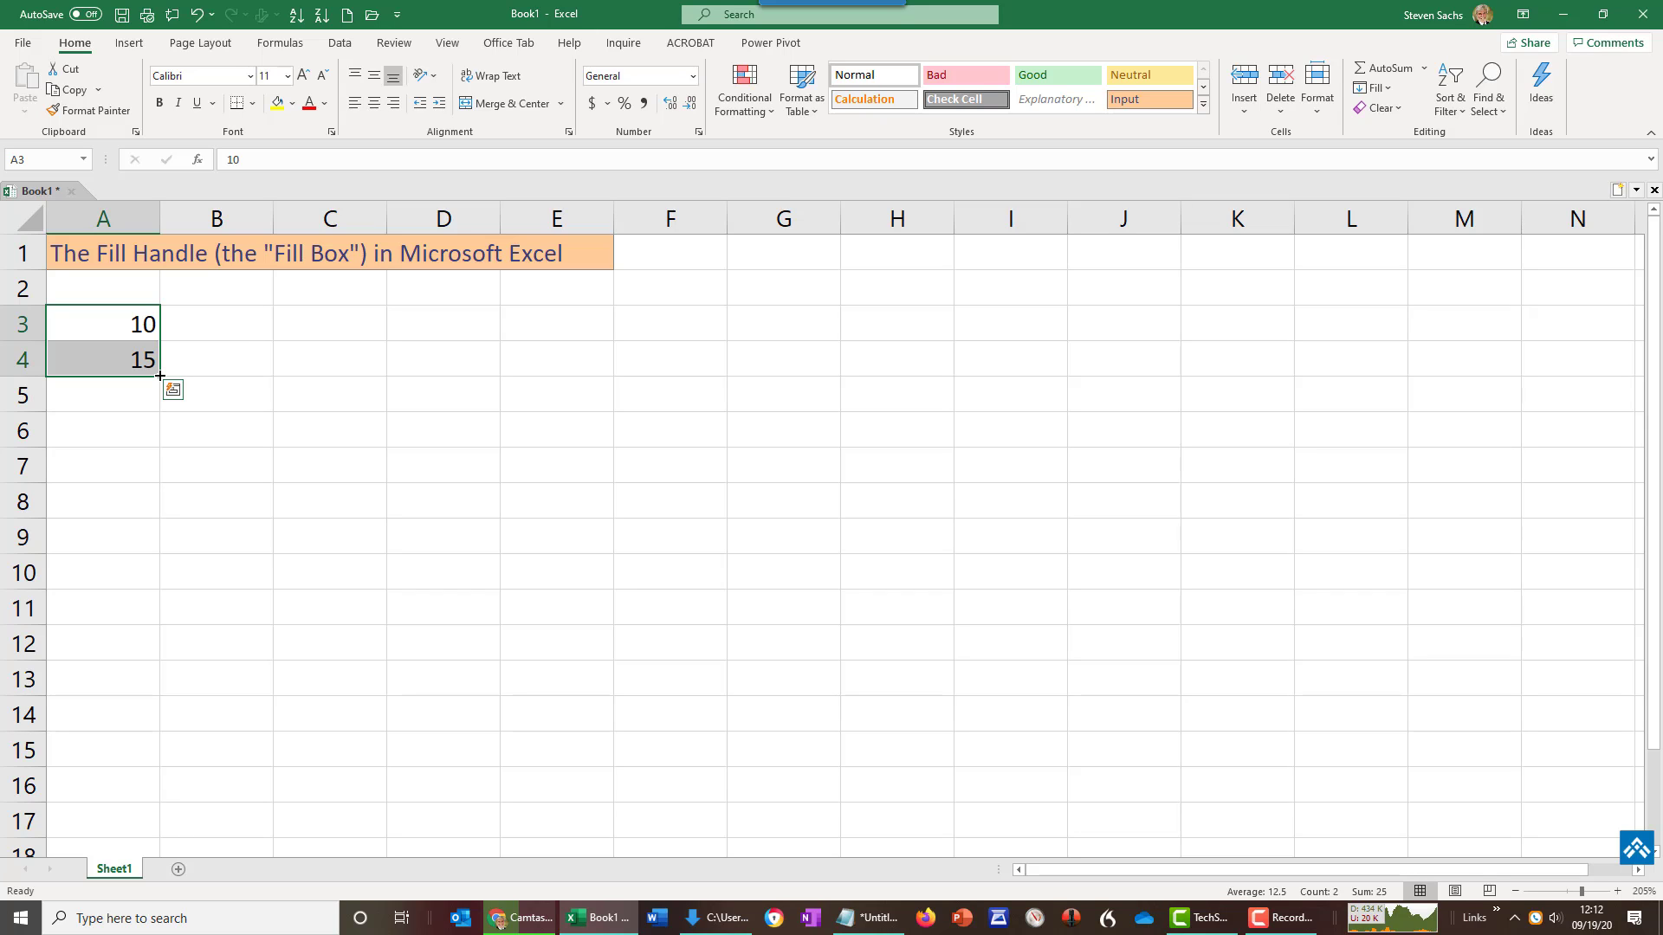
drag(159, 376, 148, 684)
click(148, 712)
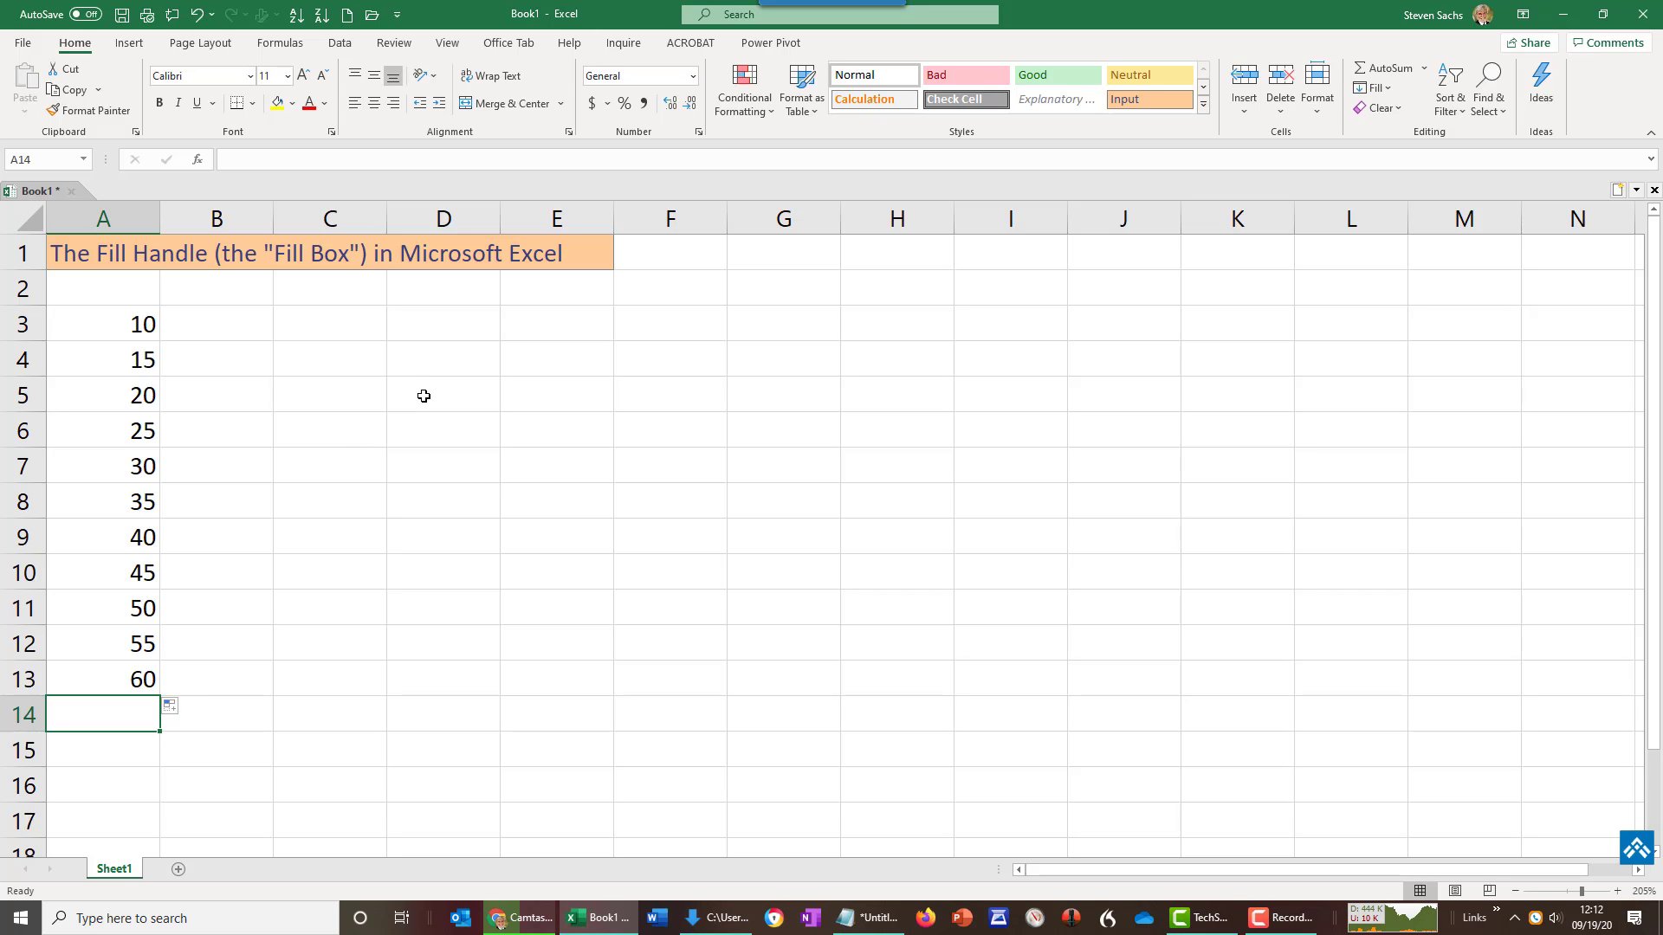
Enter the formula =A3+A4 in cell B3.
click(249, 330)
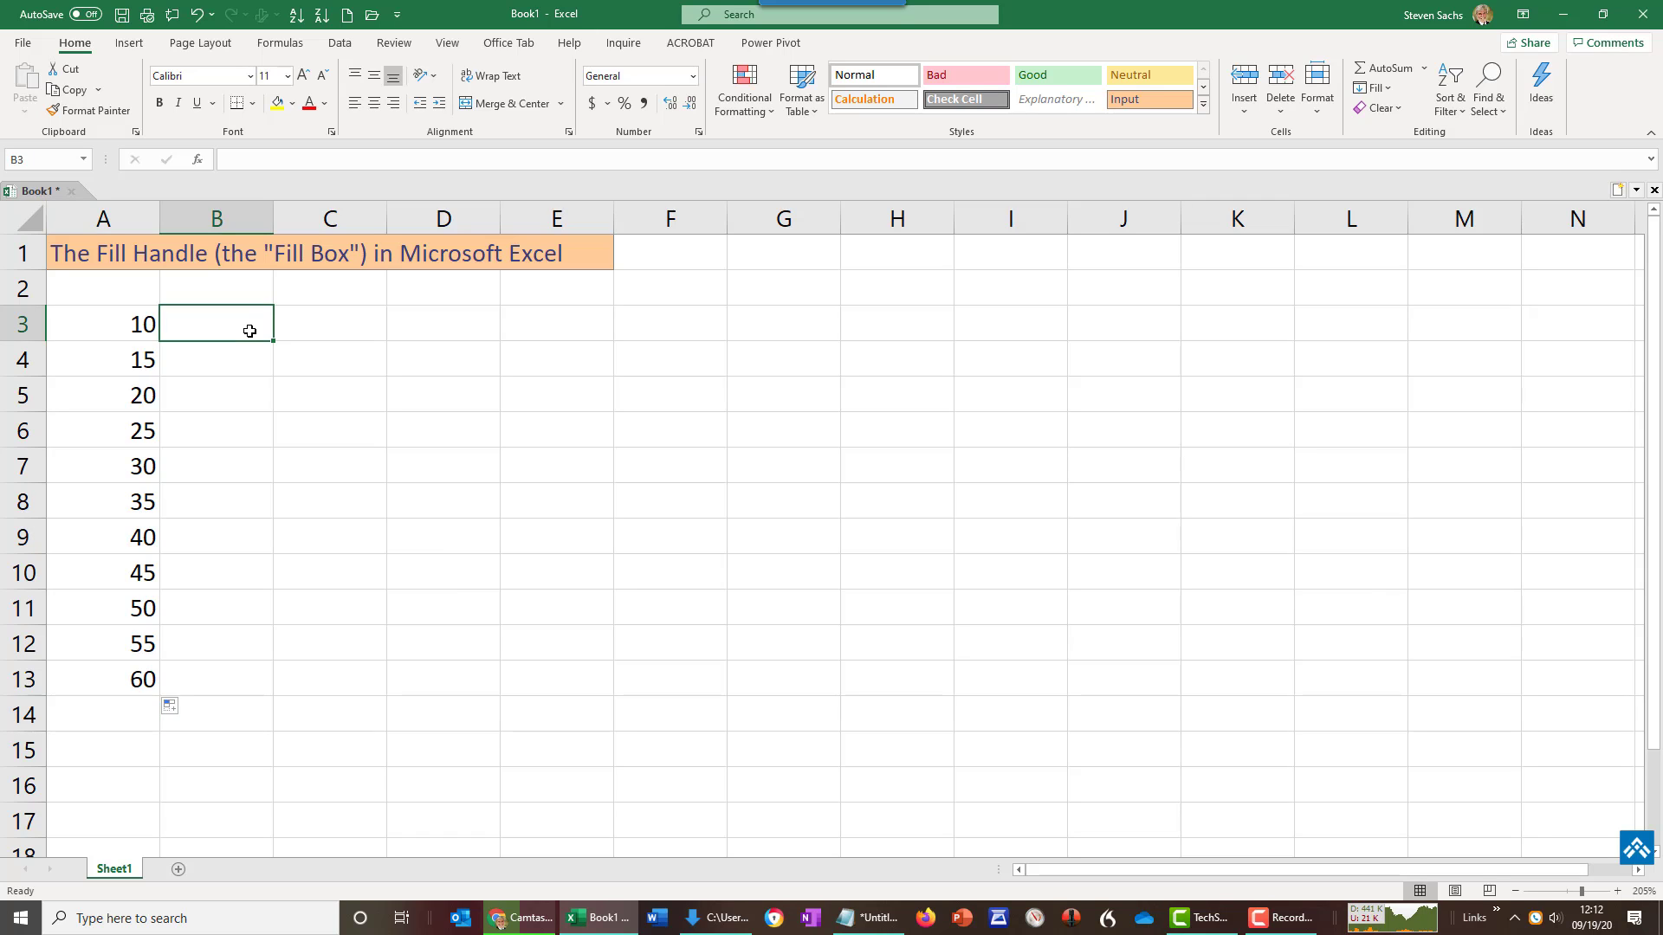
text(=)
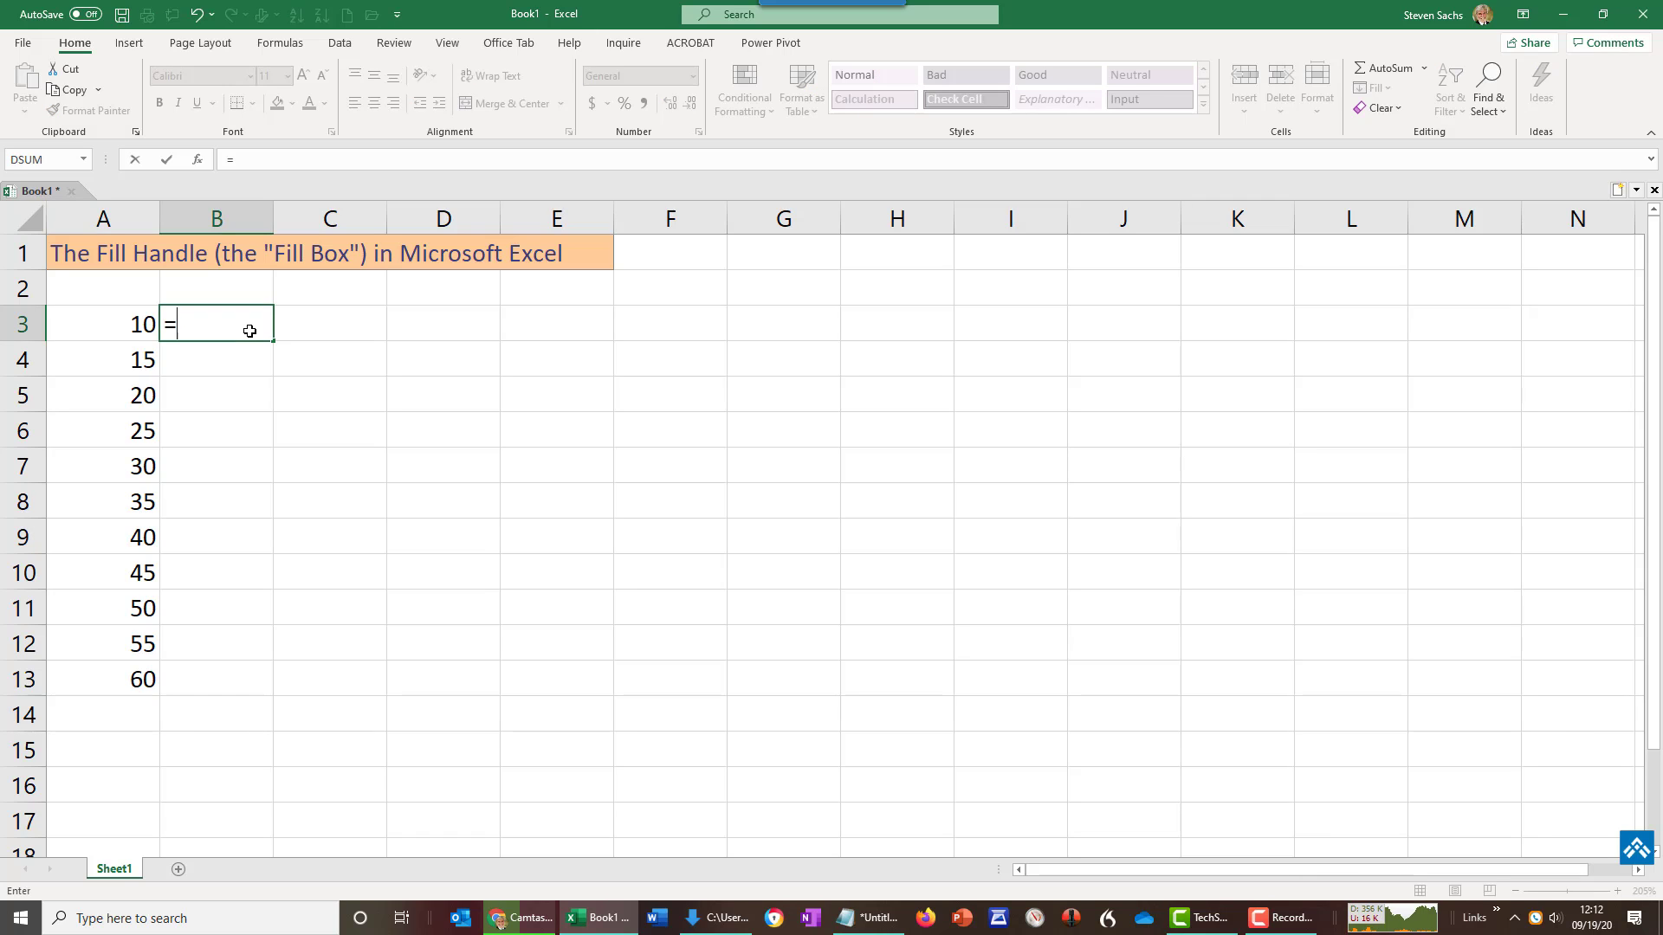
click(126, 322)
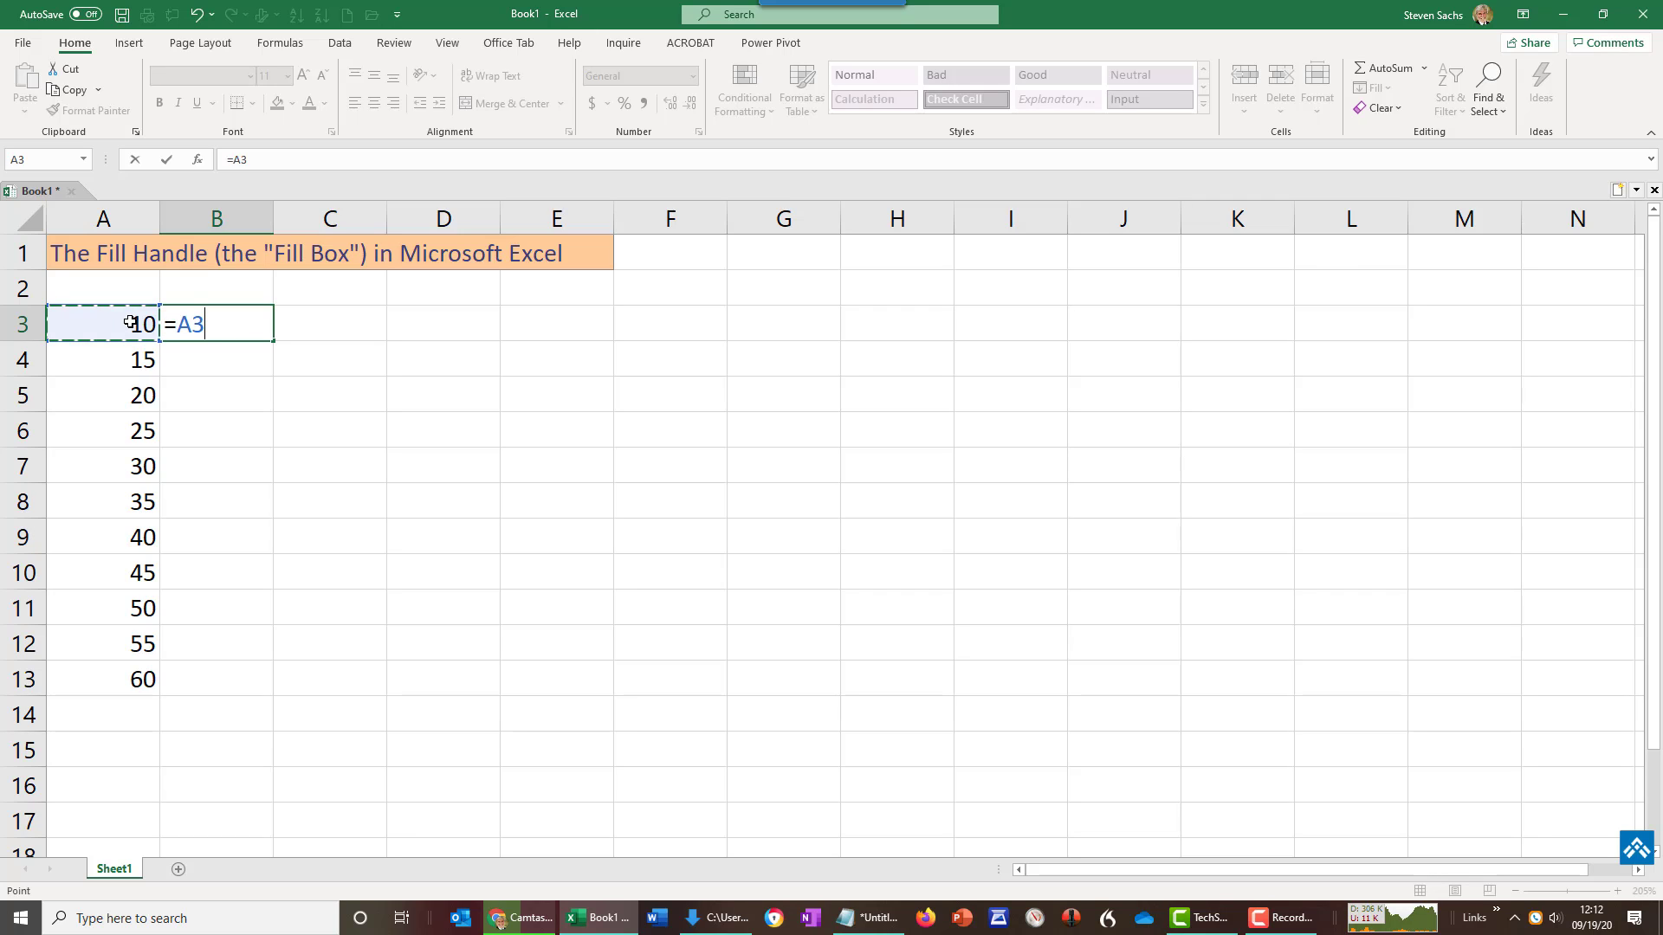
text(+)
click(108, 359)
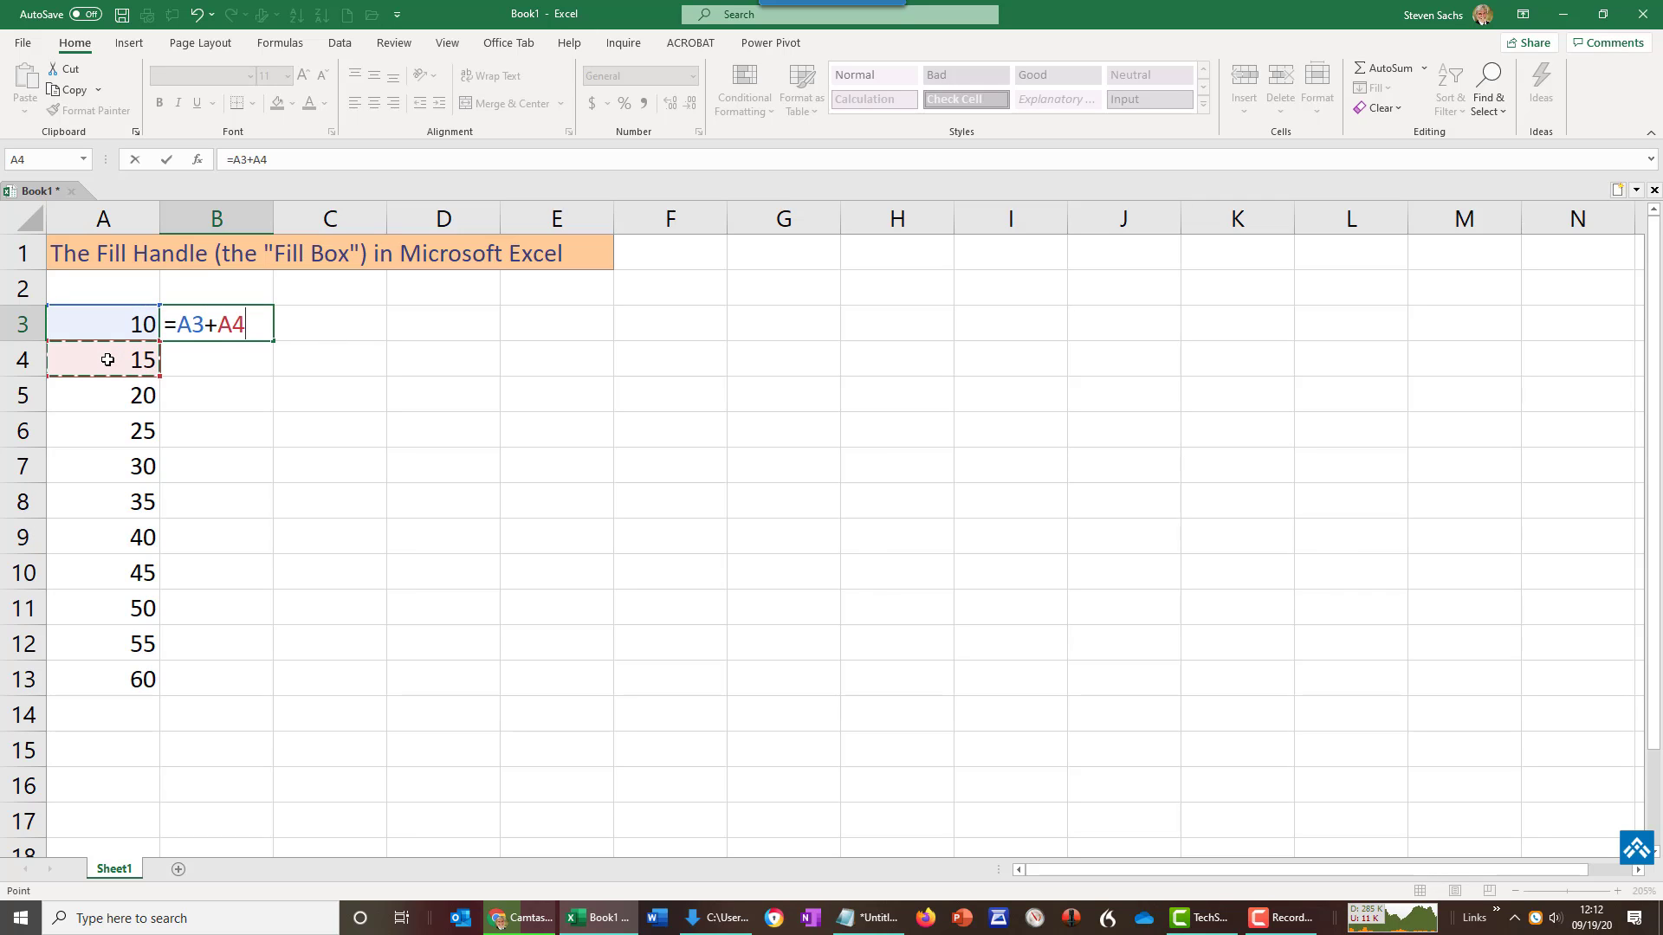
key(Return)
Fill the formula in B3 down through B10 and inspect the copied formula in B7.
click(220, 319)
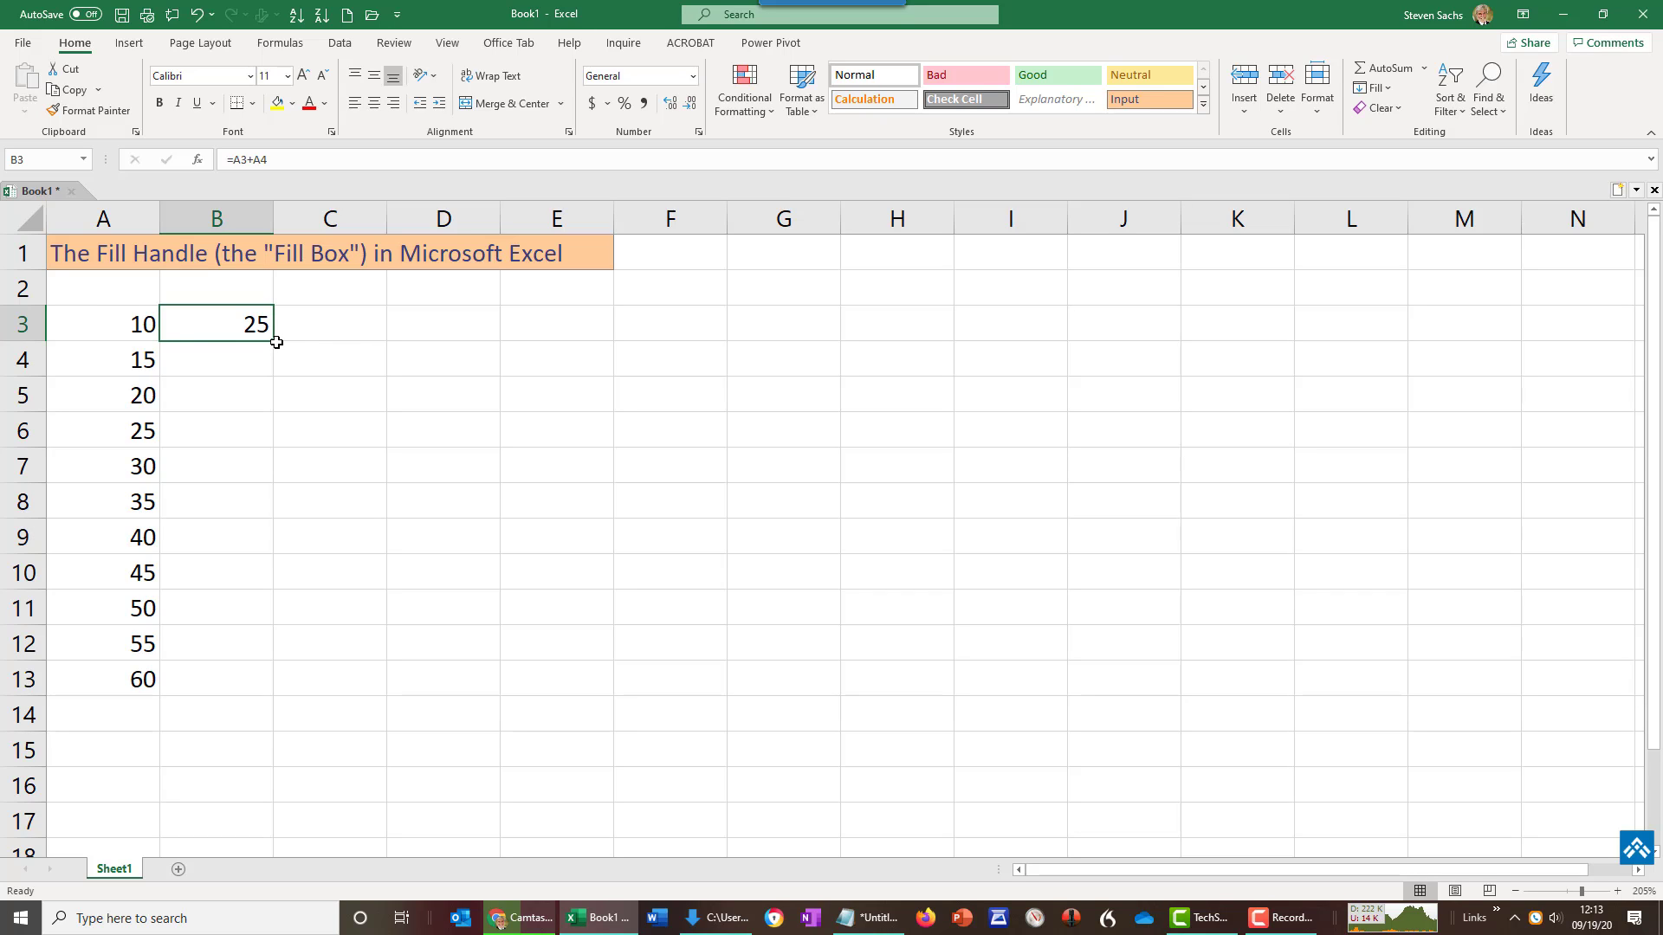
drag(272, 342, 270, 604)
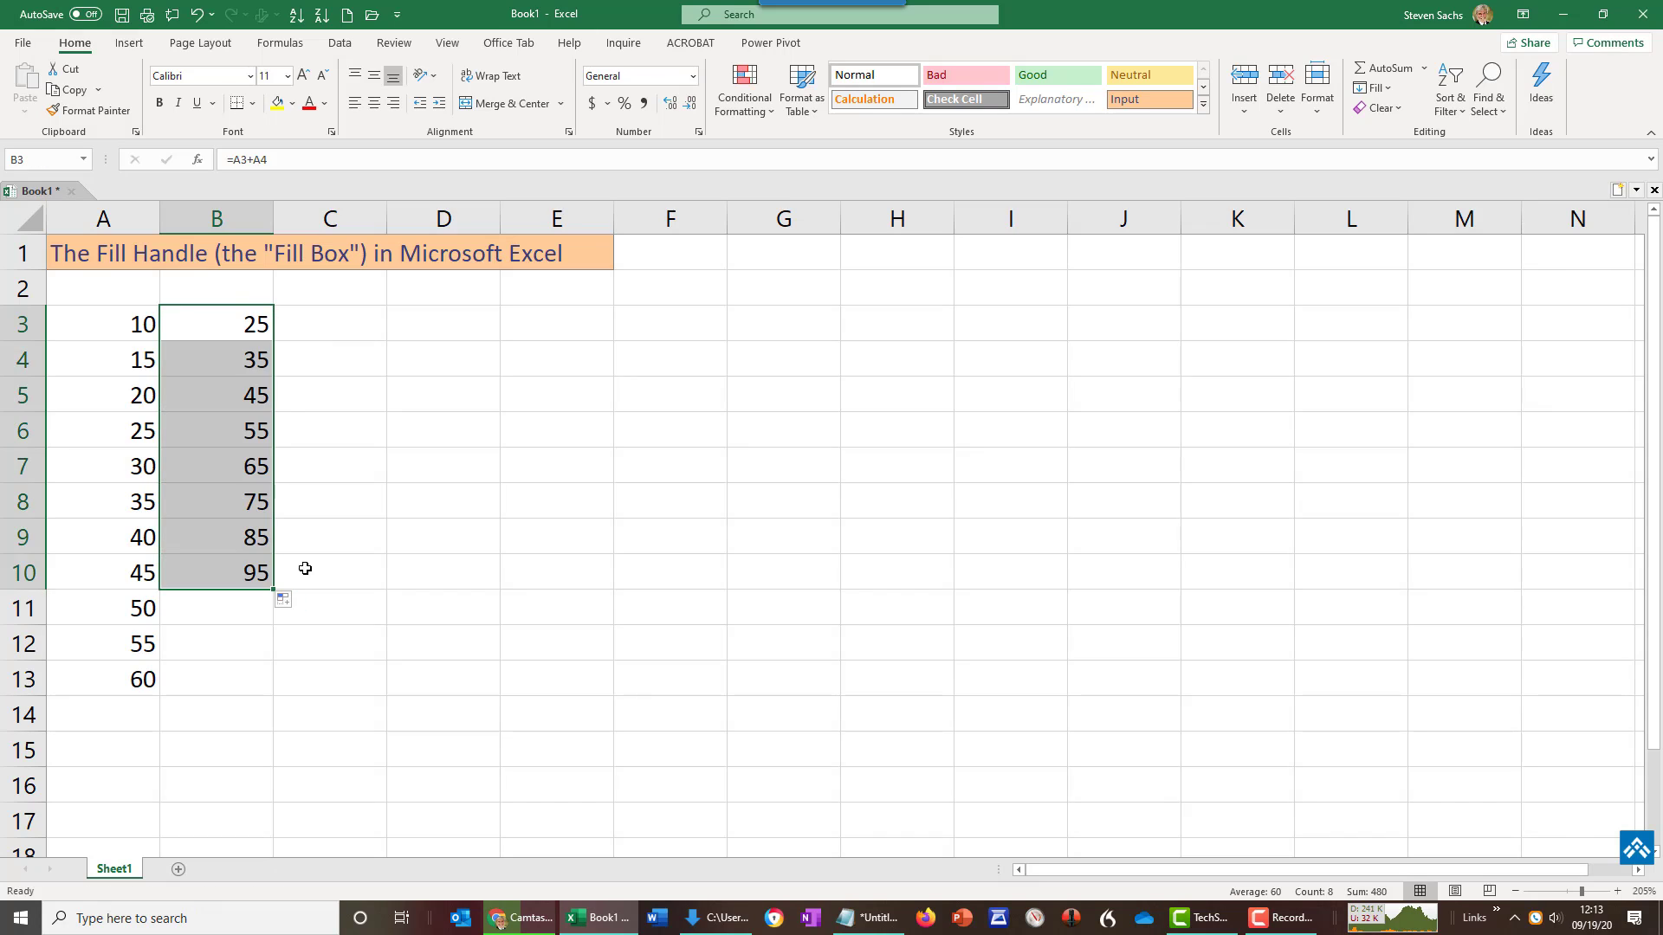
click(234, 467)
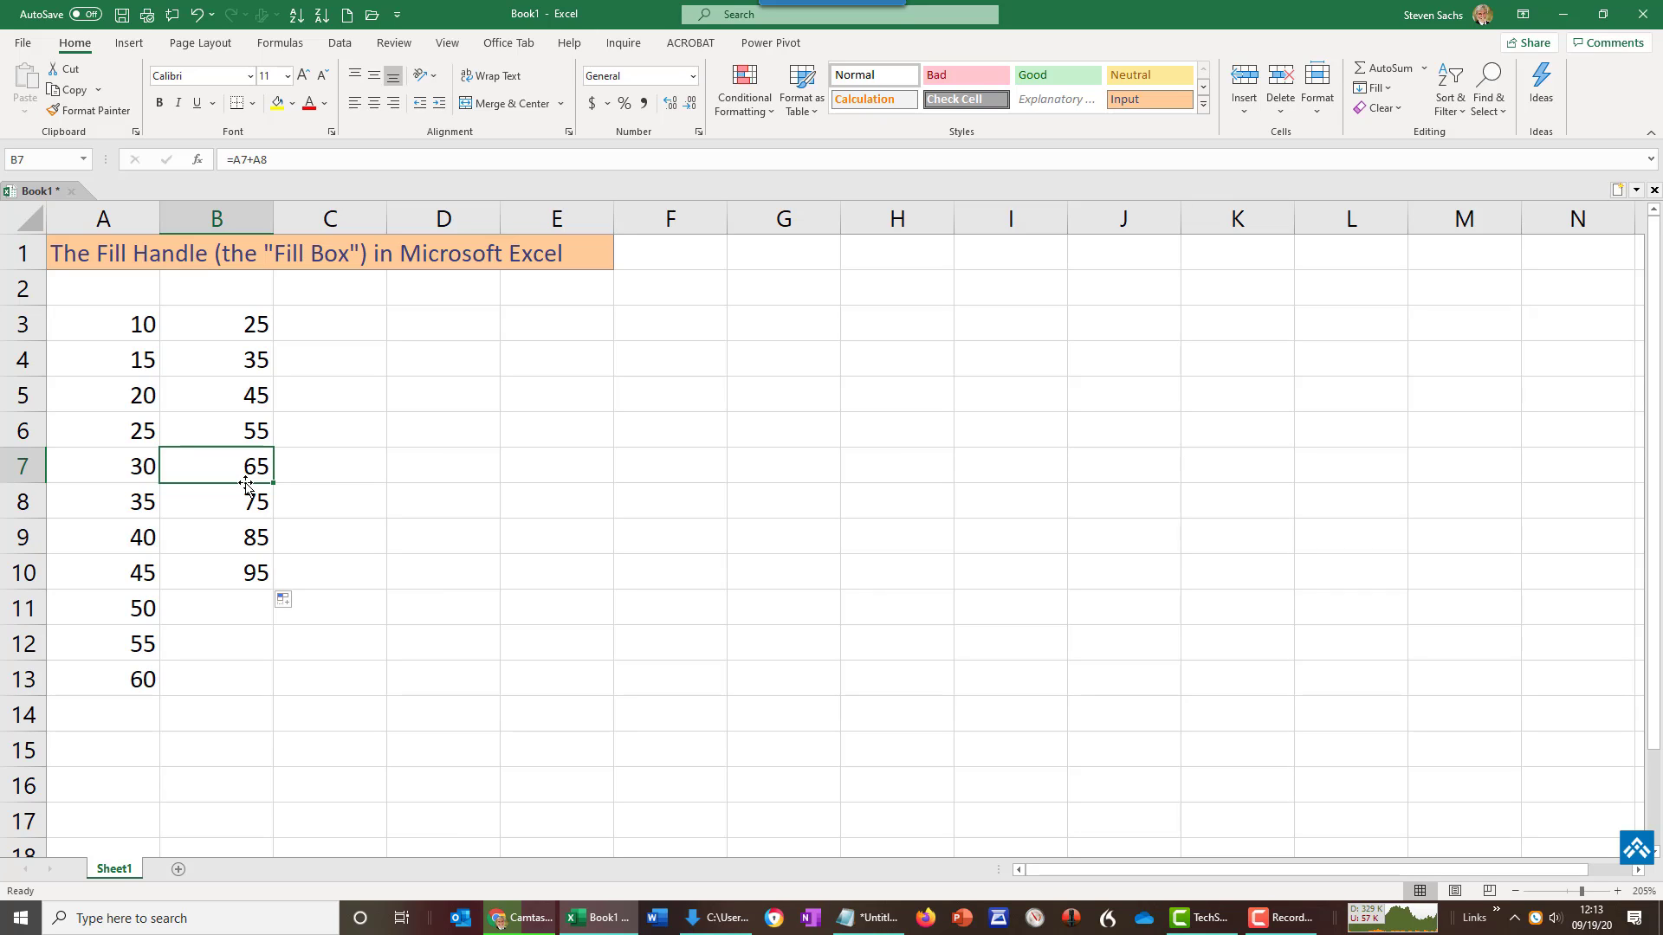
Enter Monday in D3, fill the weekdays across through L3, and fit column F to its contents.
click(432, 327)
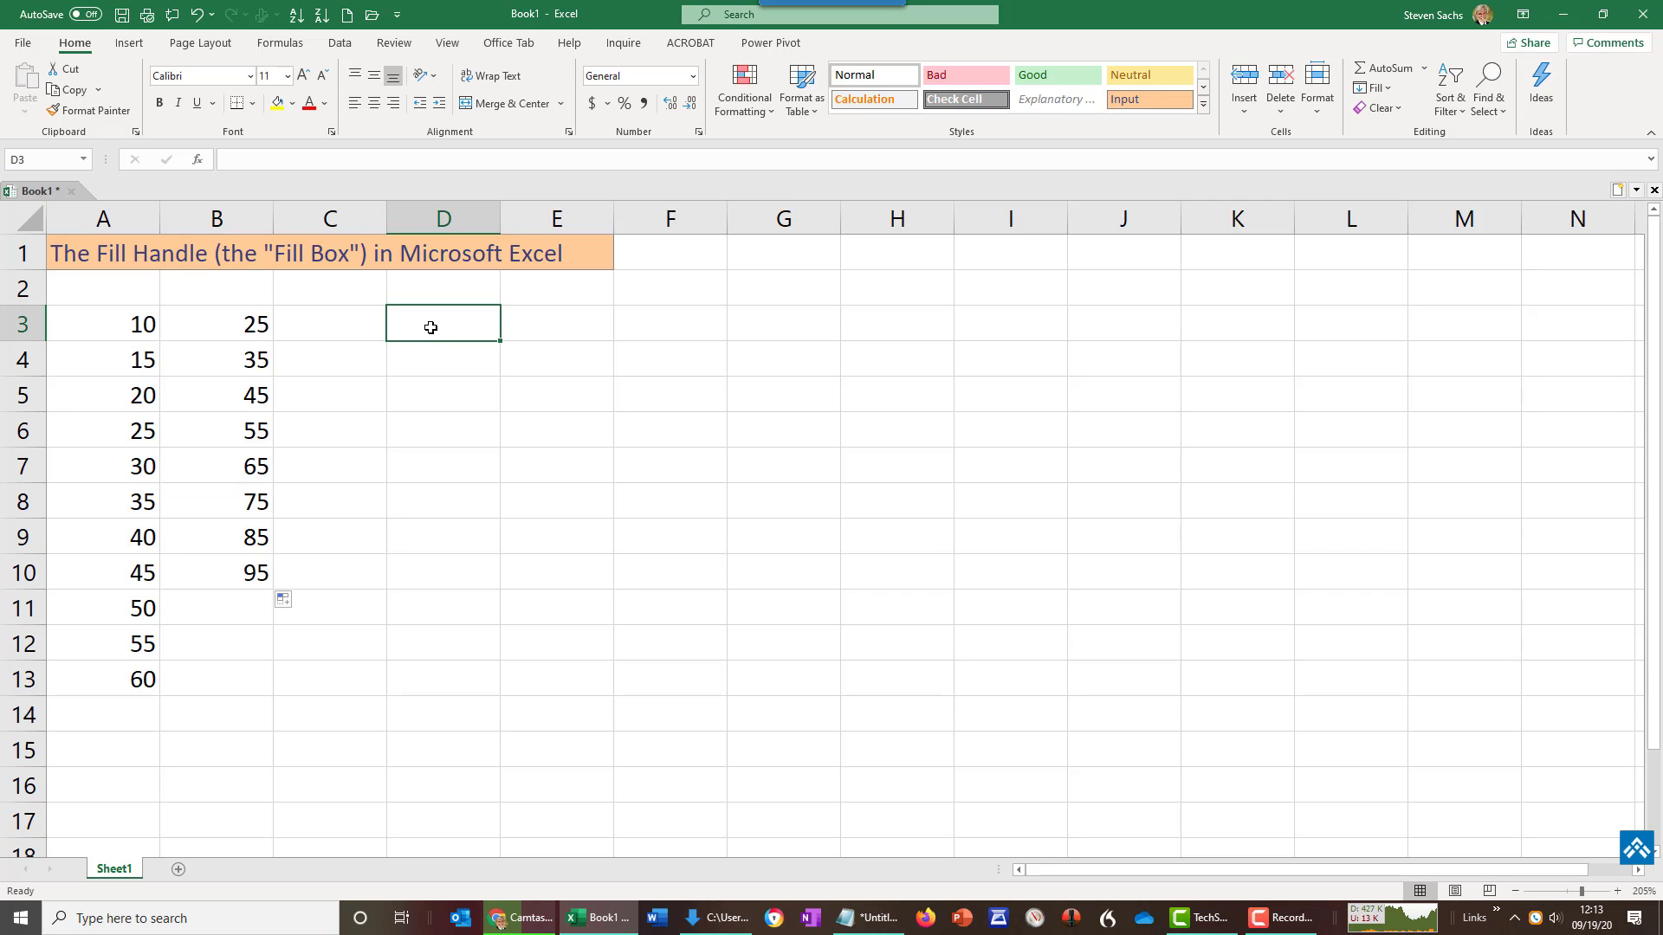
text(Monday)
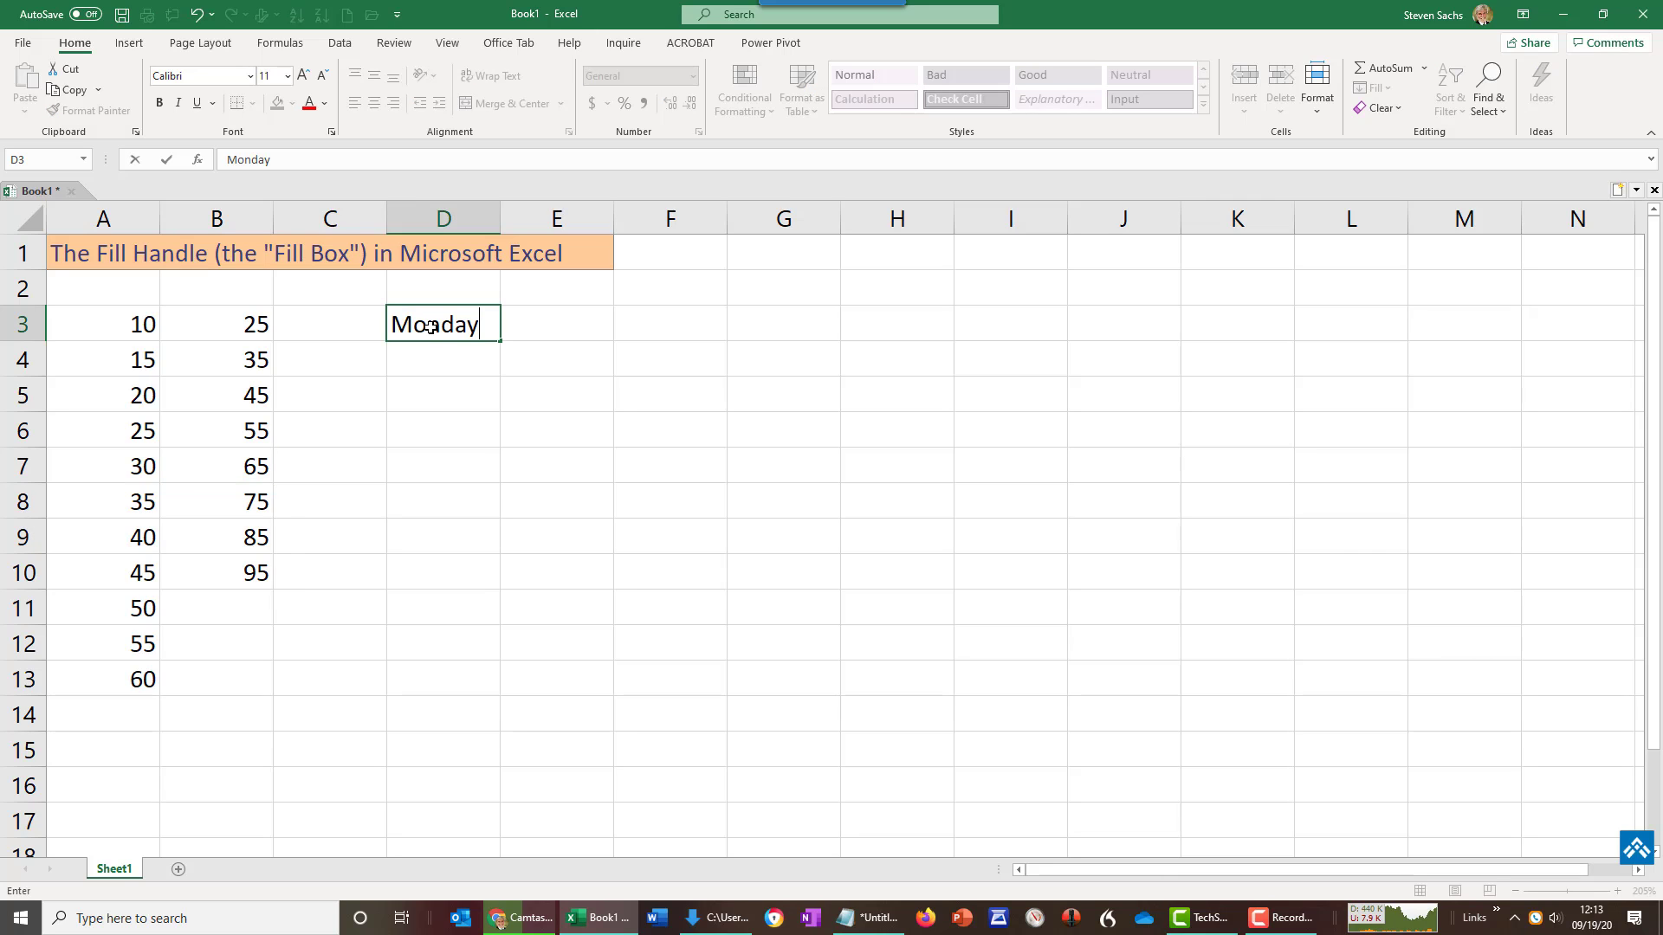
click(166, 159)
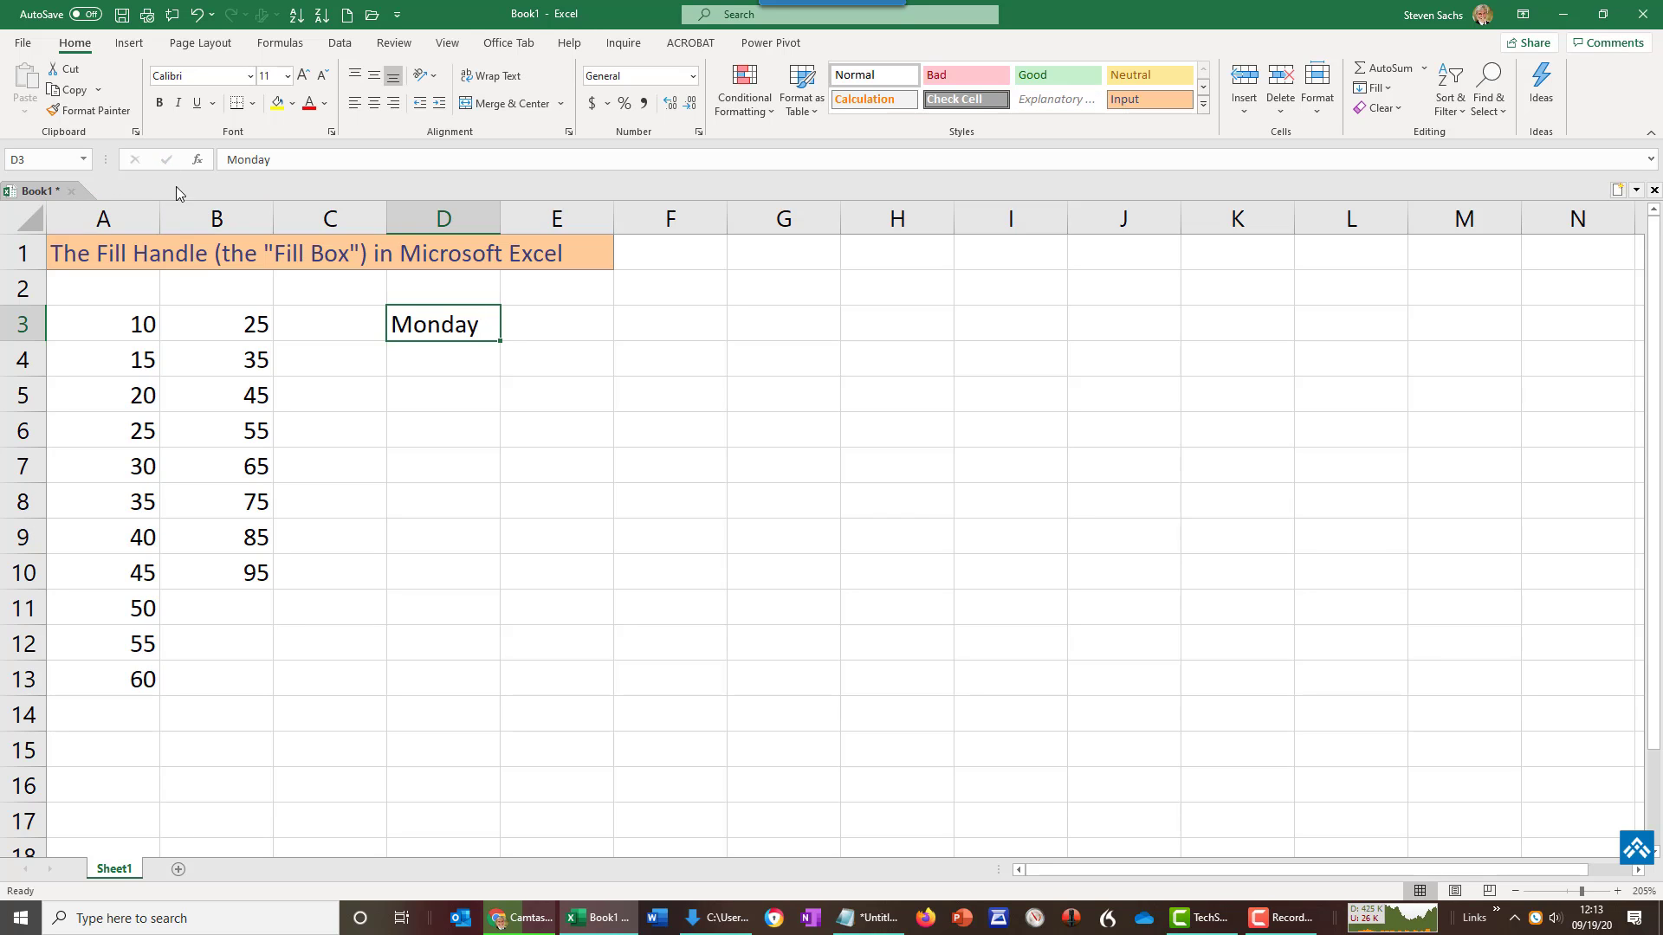
drag(504, 341, 1301, 344)
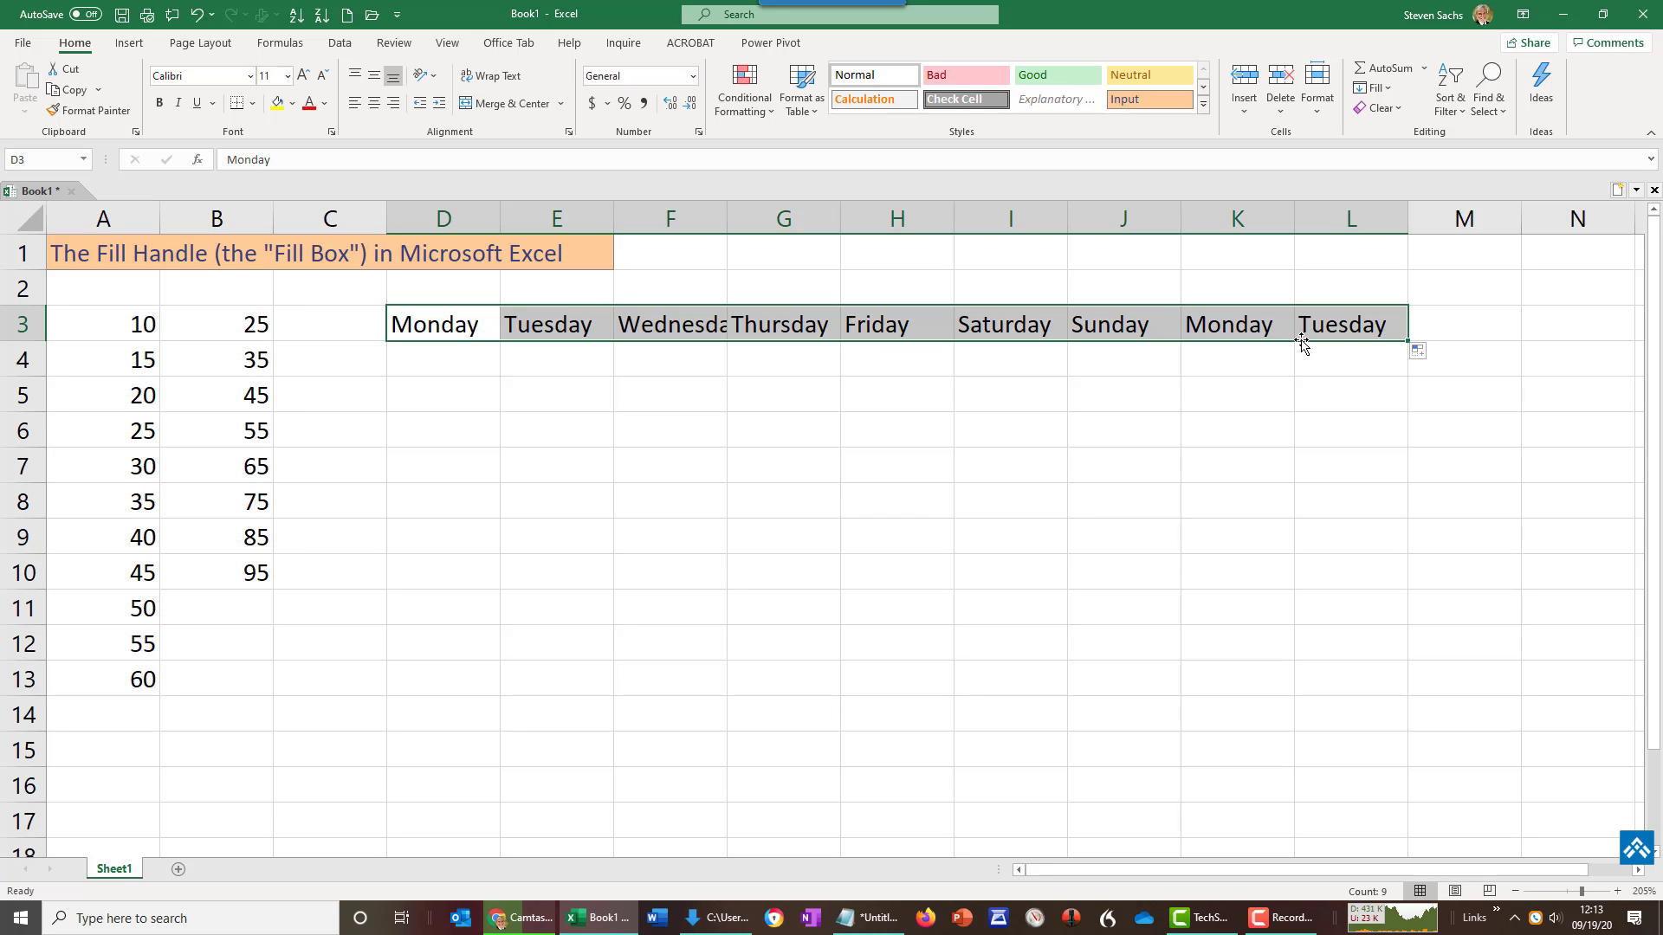
double_click(726, 216)
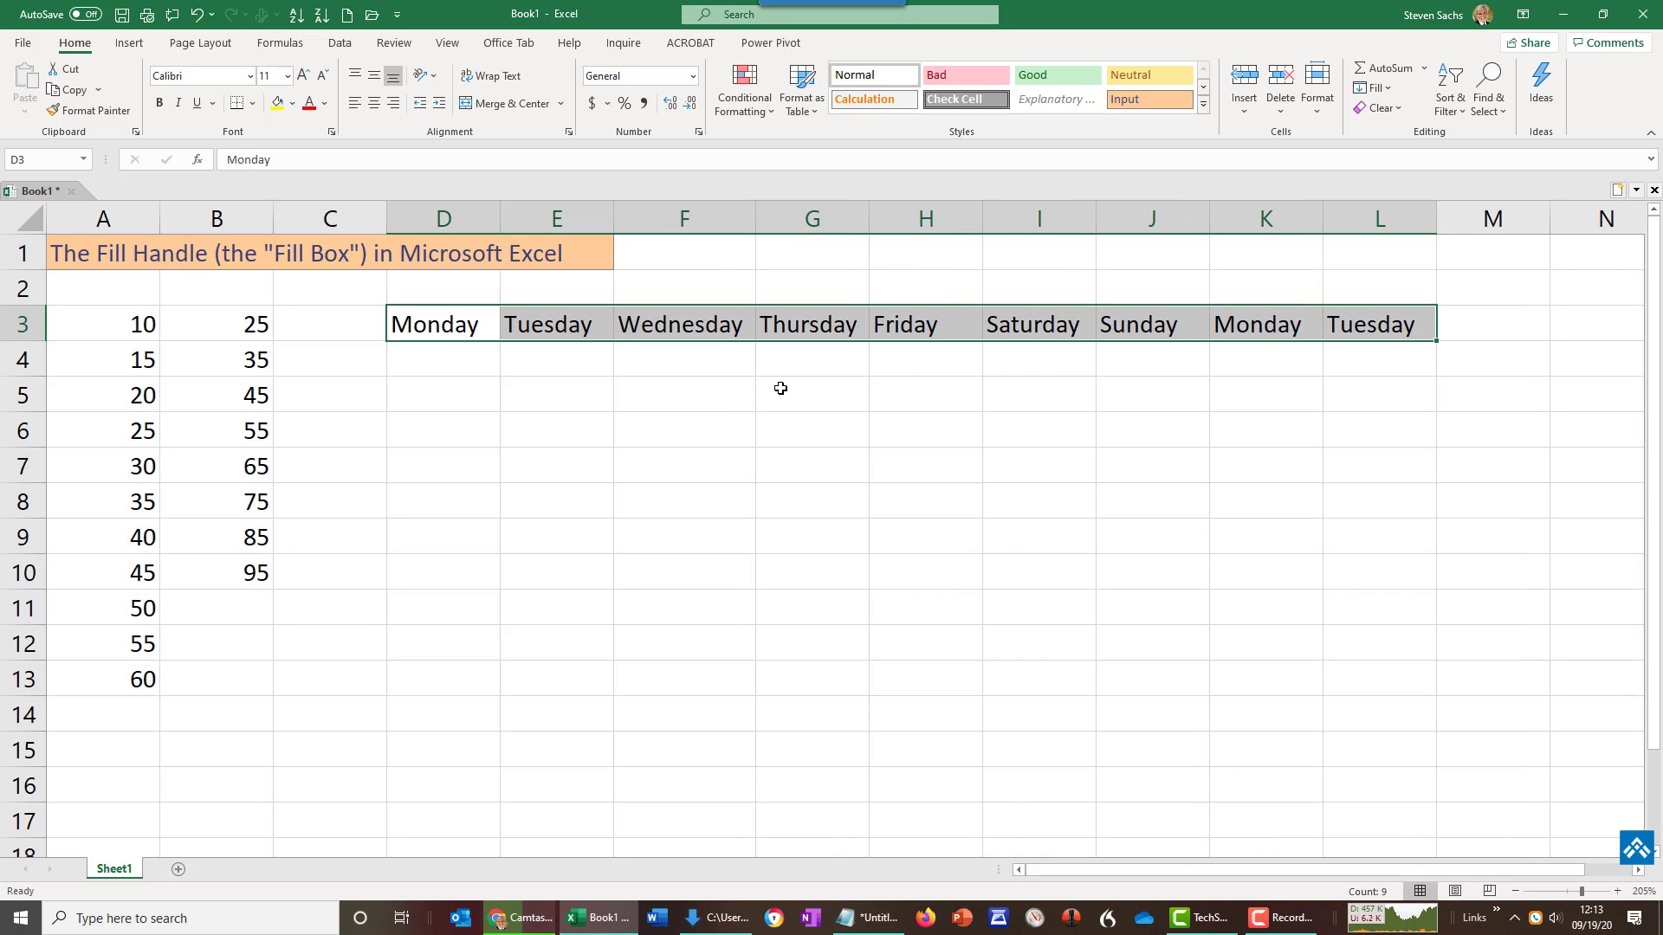
Fill the weekdays from D3 down through D11 and widen column D to fit Wednesday.
click(429, 322)
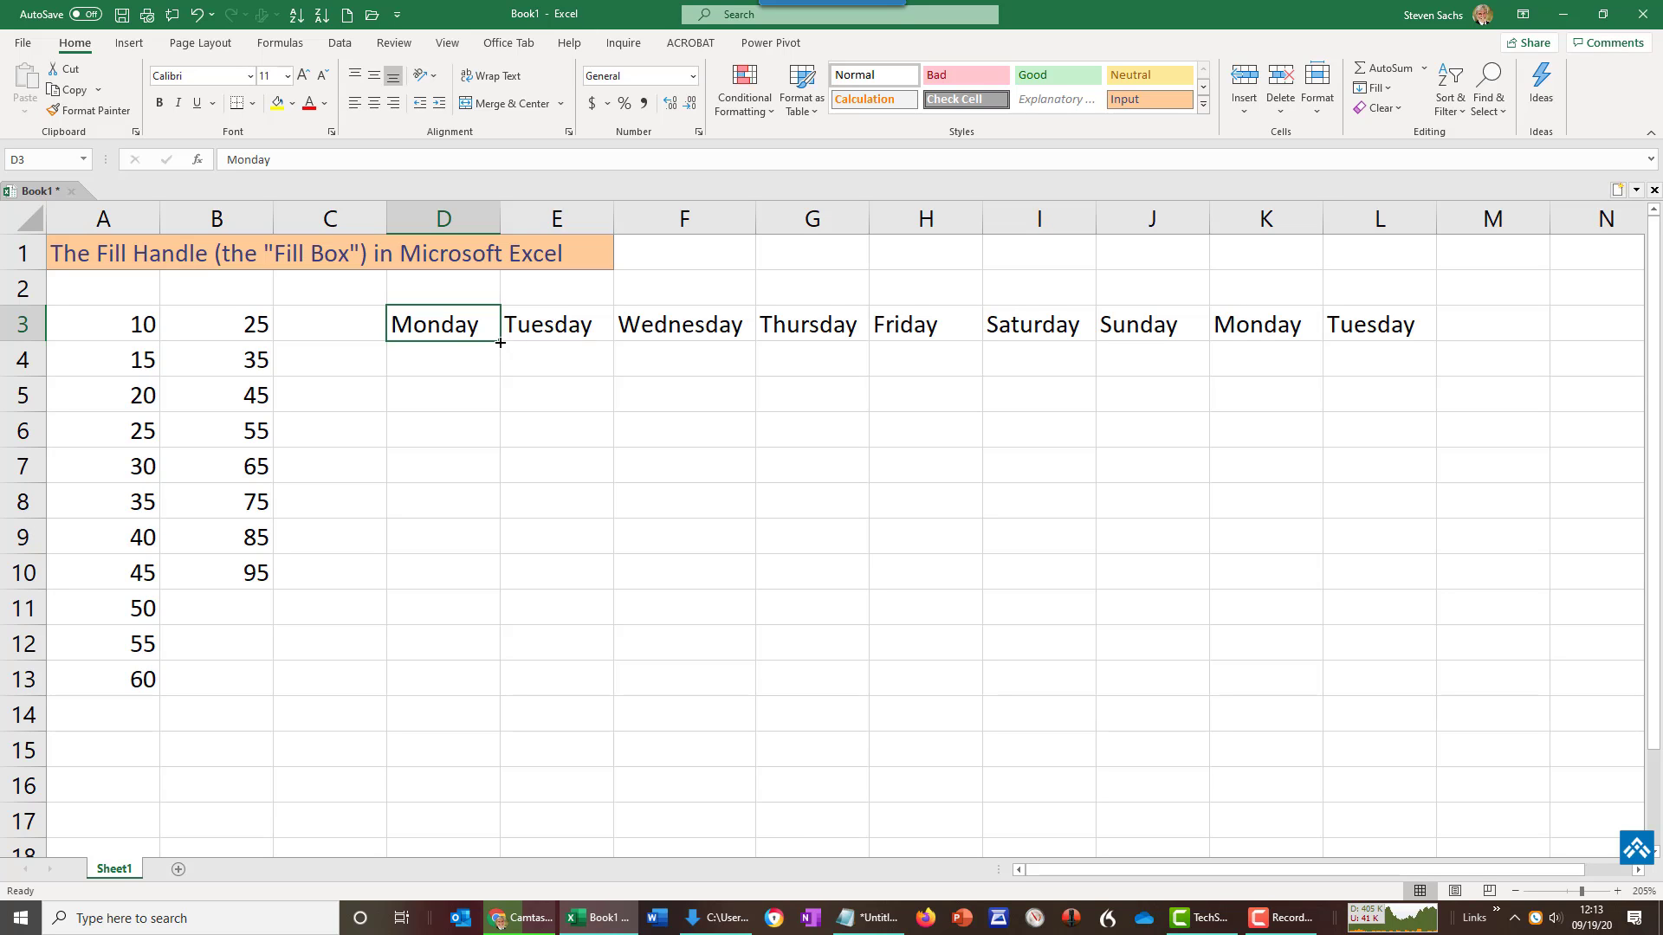
drag(509, 346, 500, 626)
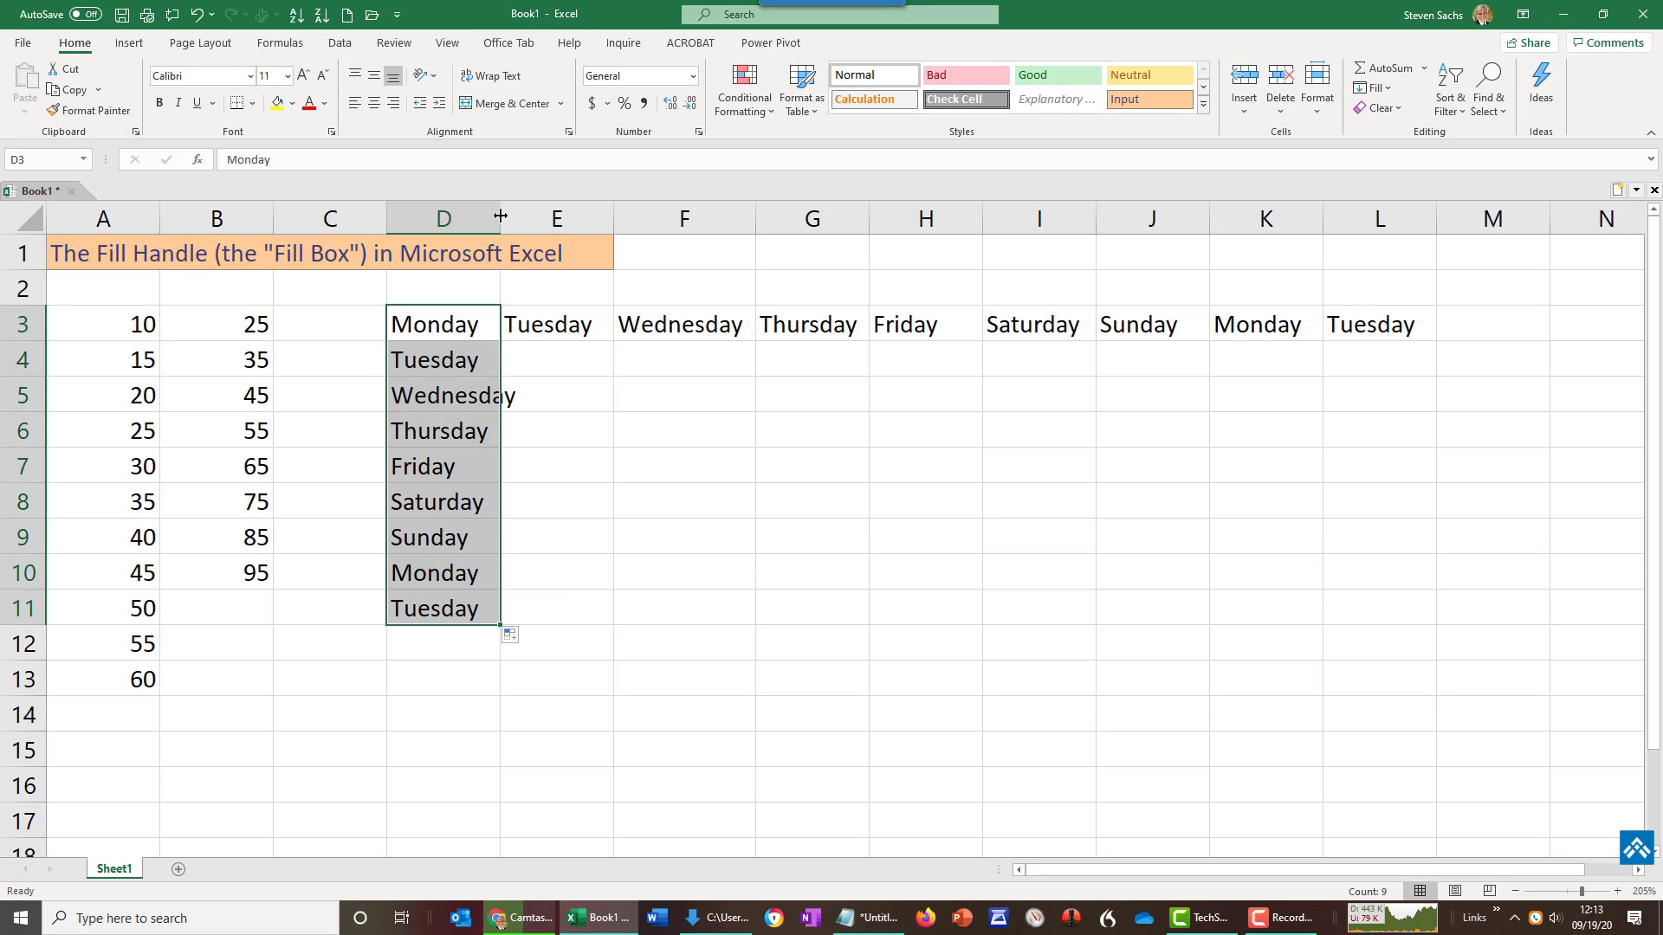
drag(502, 215, 525, 216)
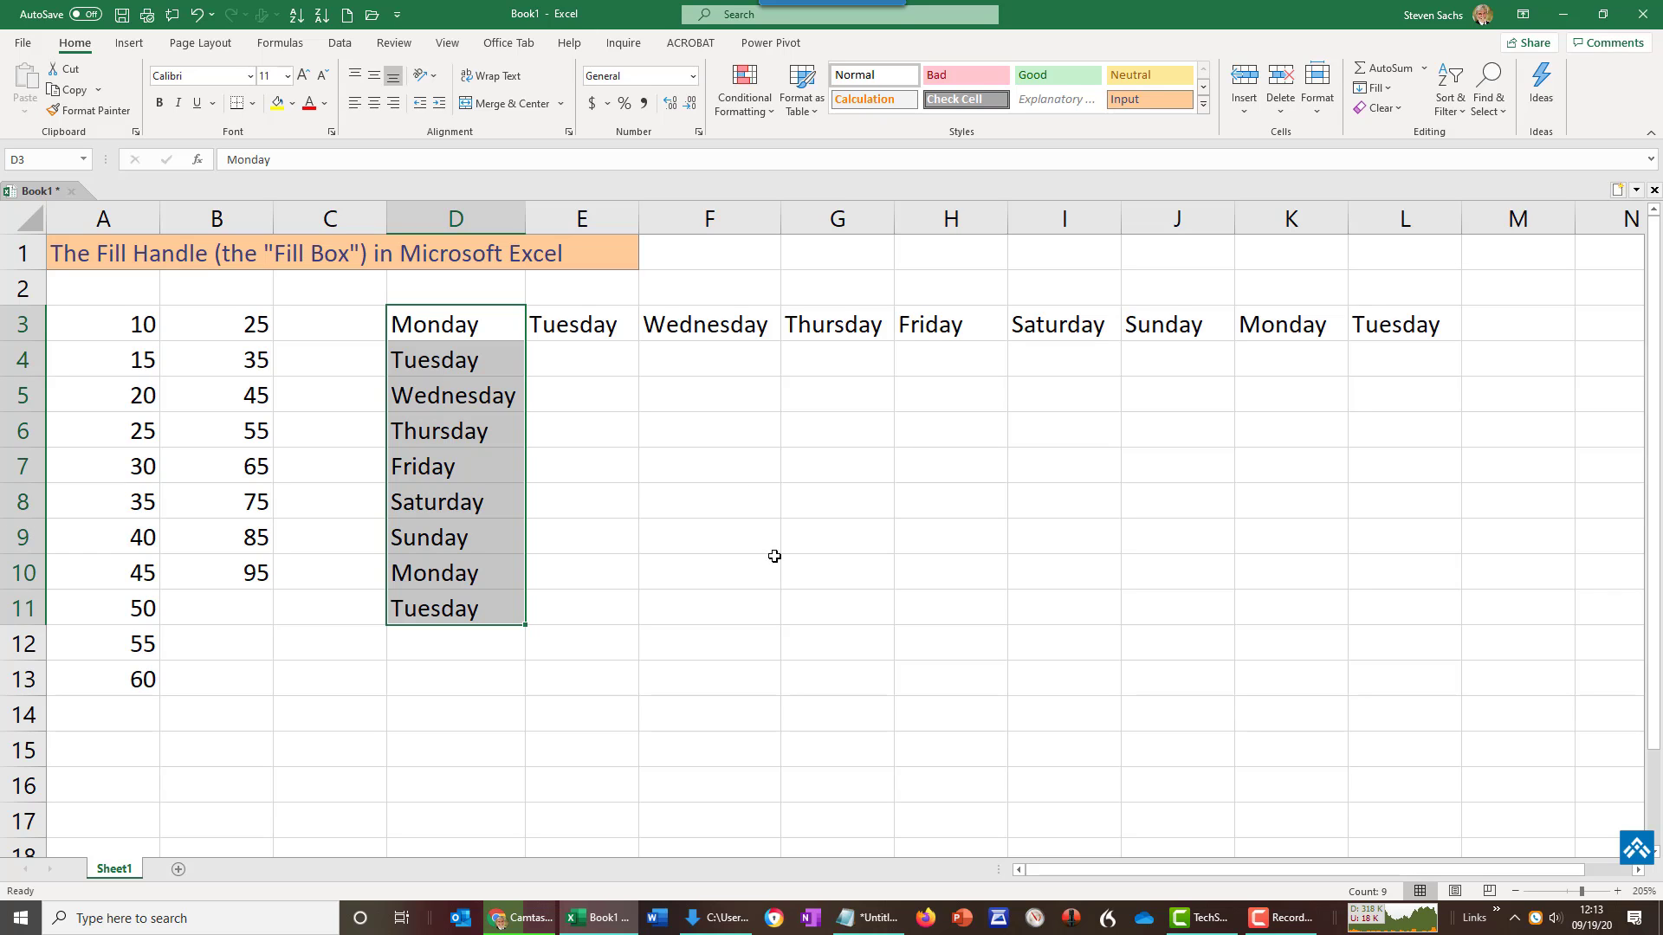
Enter Mon in D13 and fill the abbreviated weekdays across through J13.
click(431, 675)
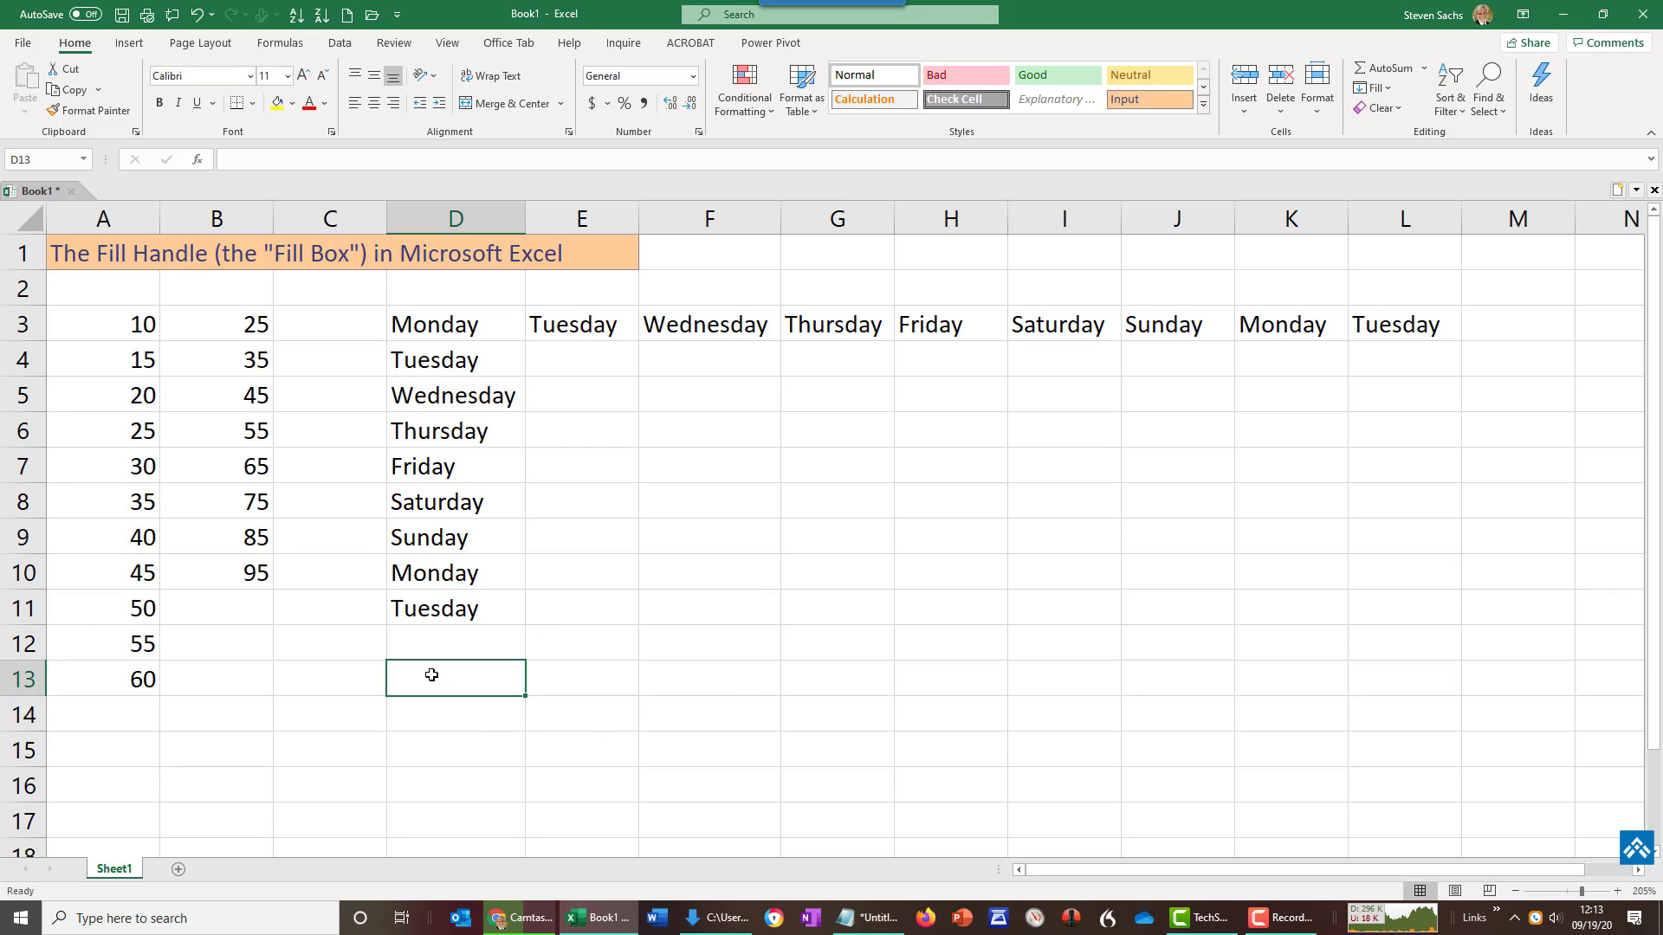
text(Mon)
drag(524, 696, 1207, 708)
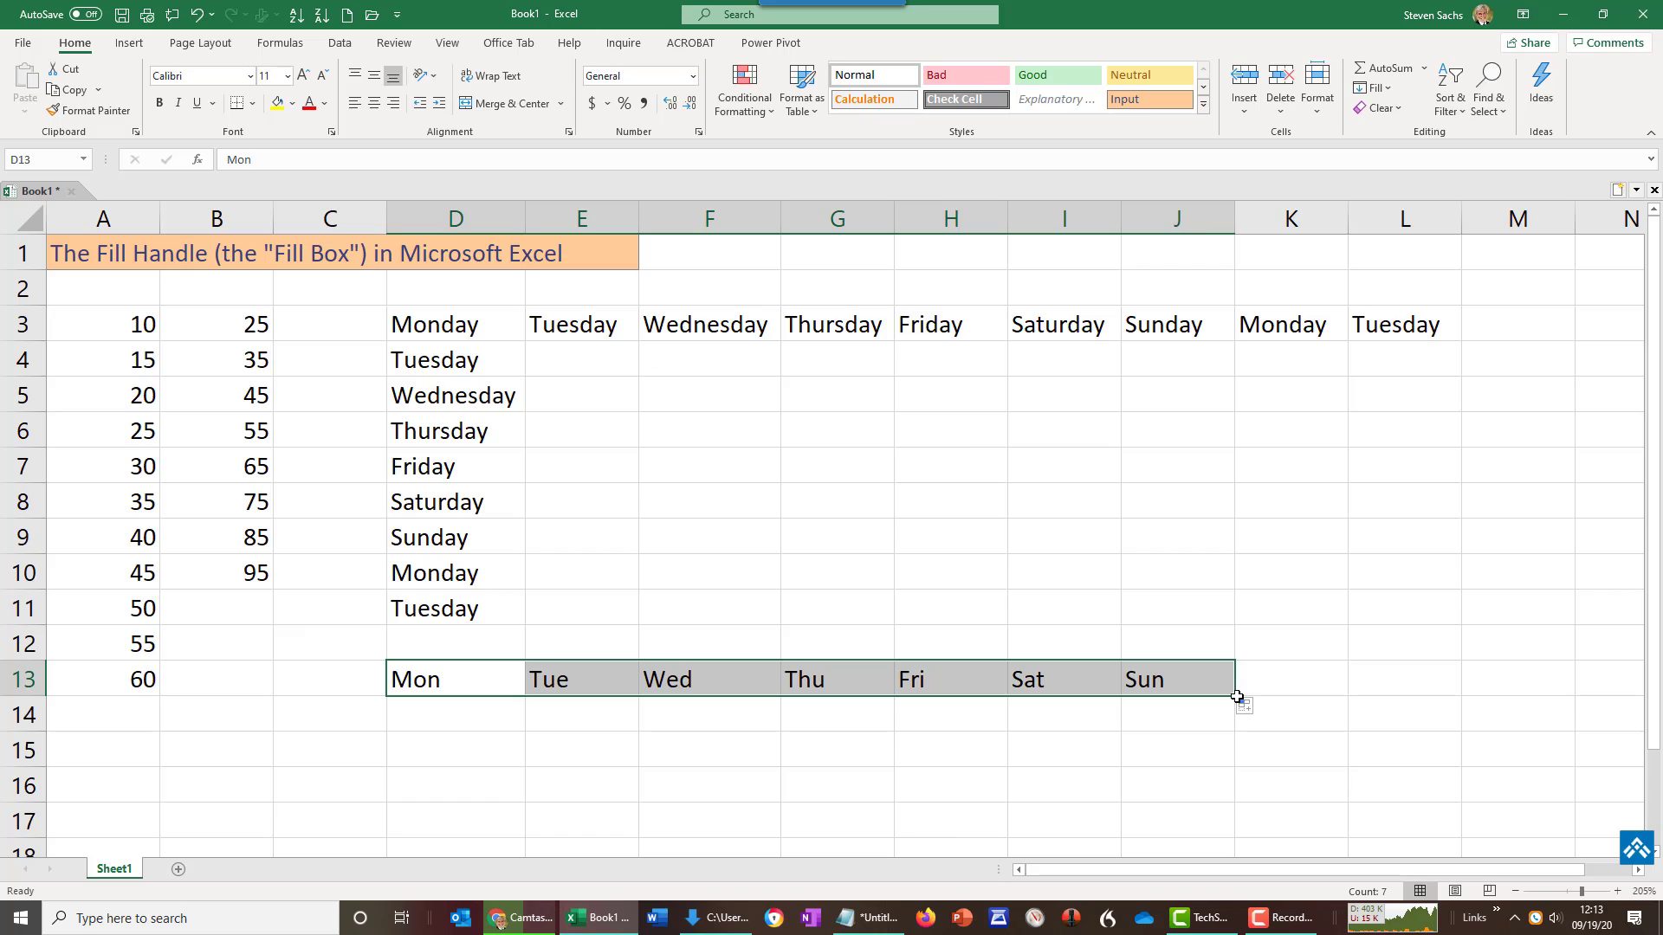
Replace the entry in D13 with January and fill the months across through L13.
click(484, 681)
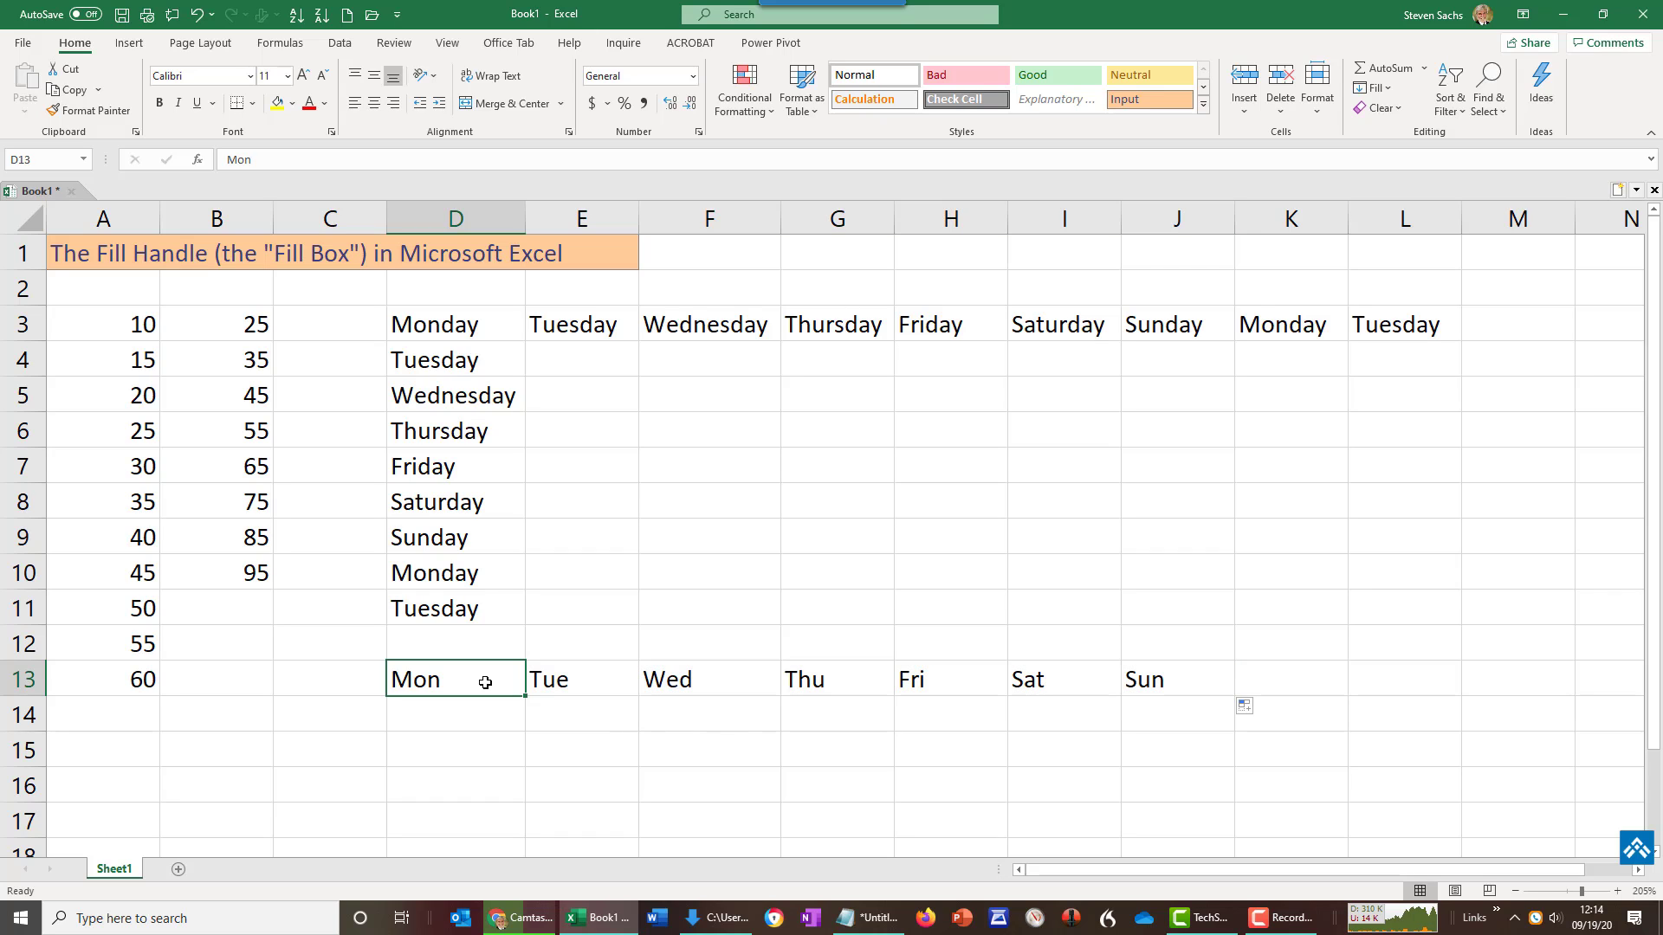
text(January)
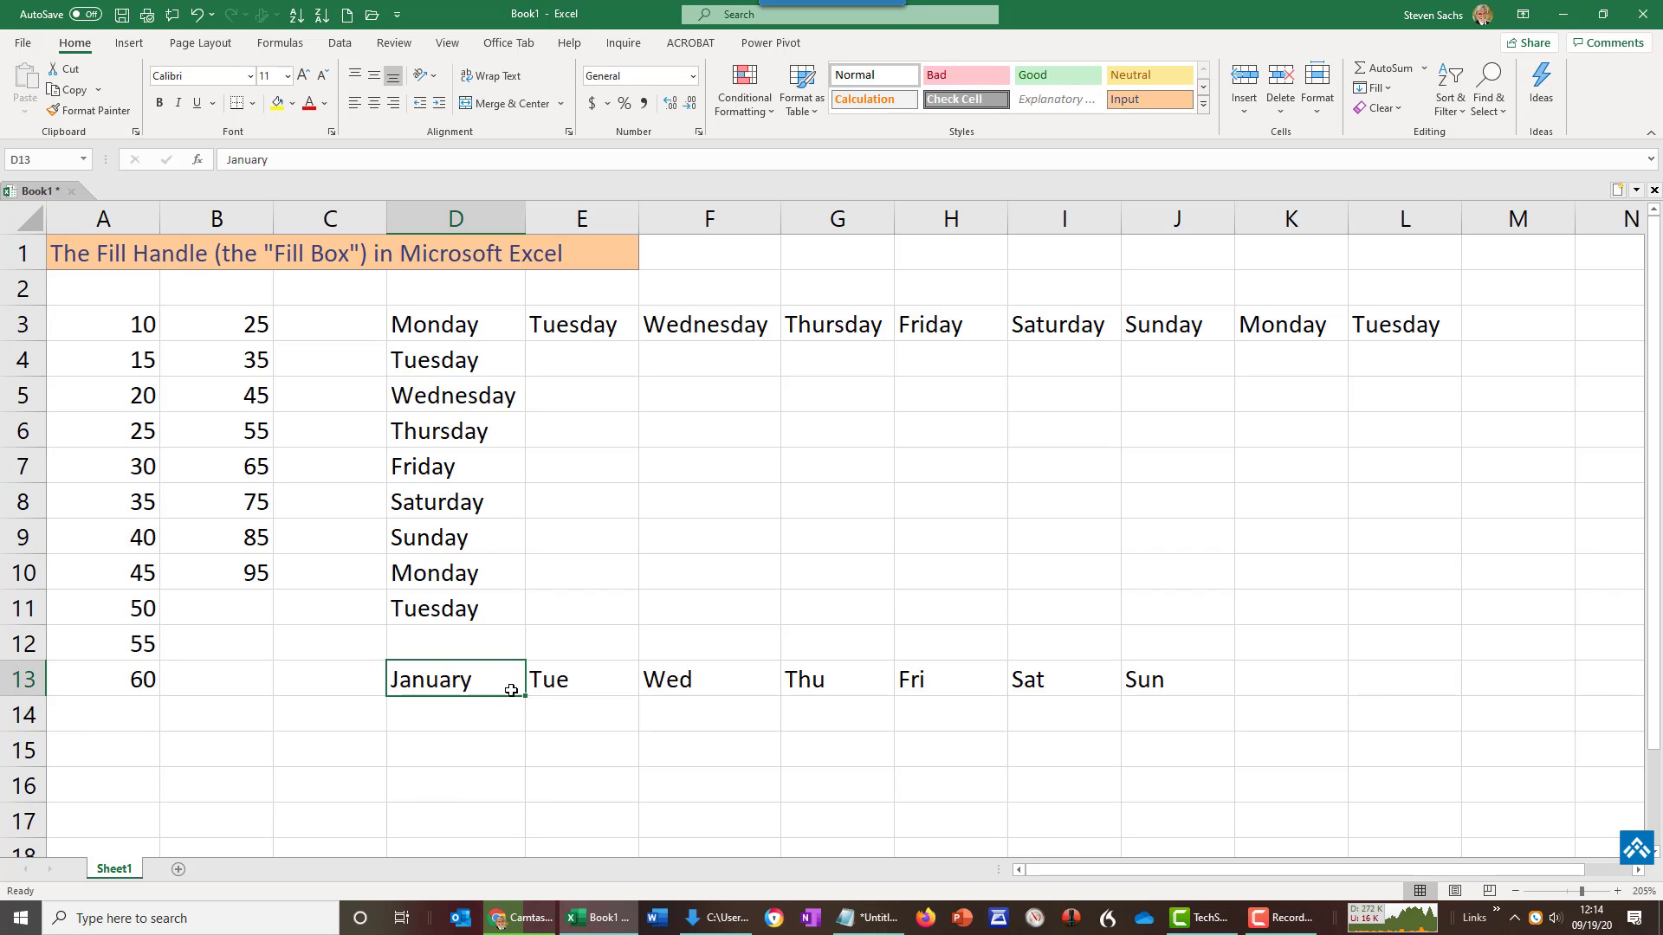
drag(525, 697, 1463, 732)
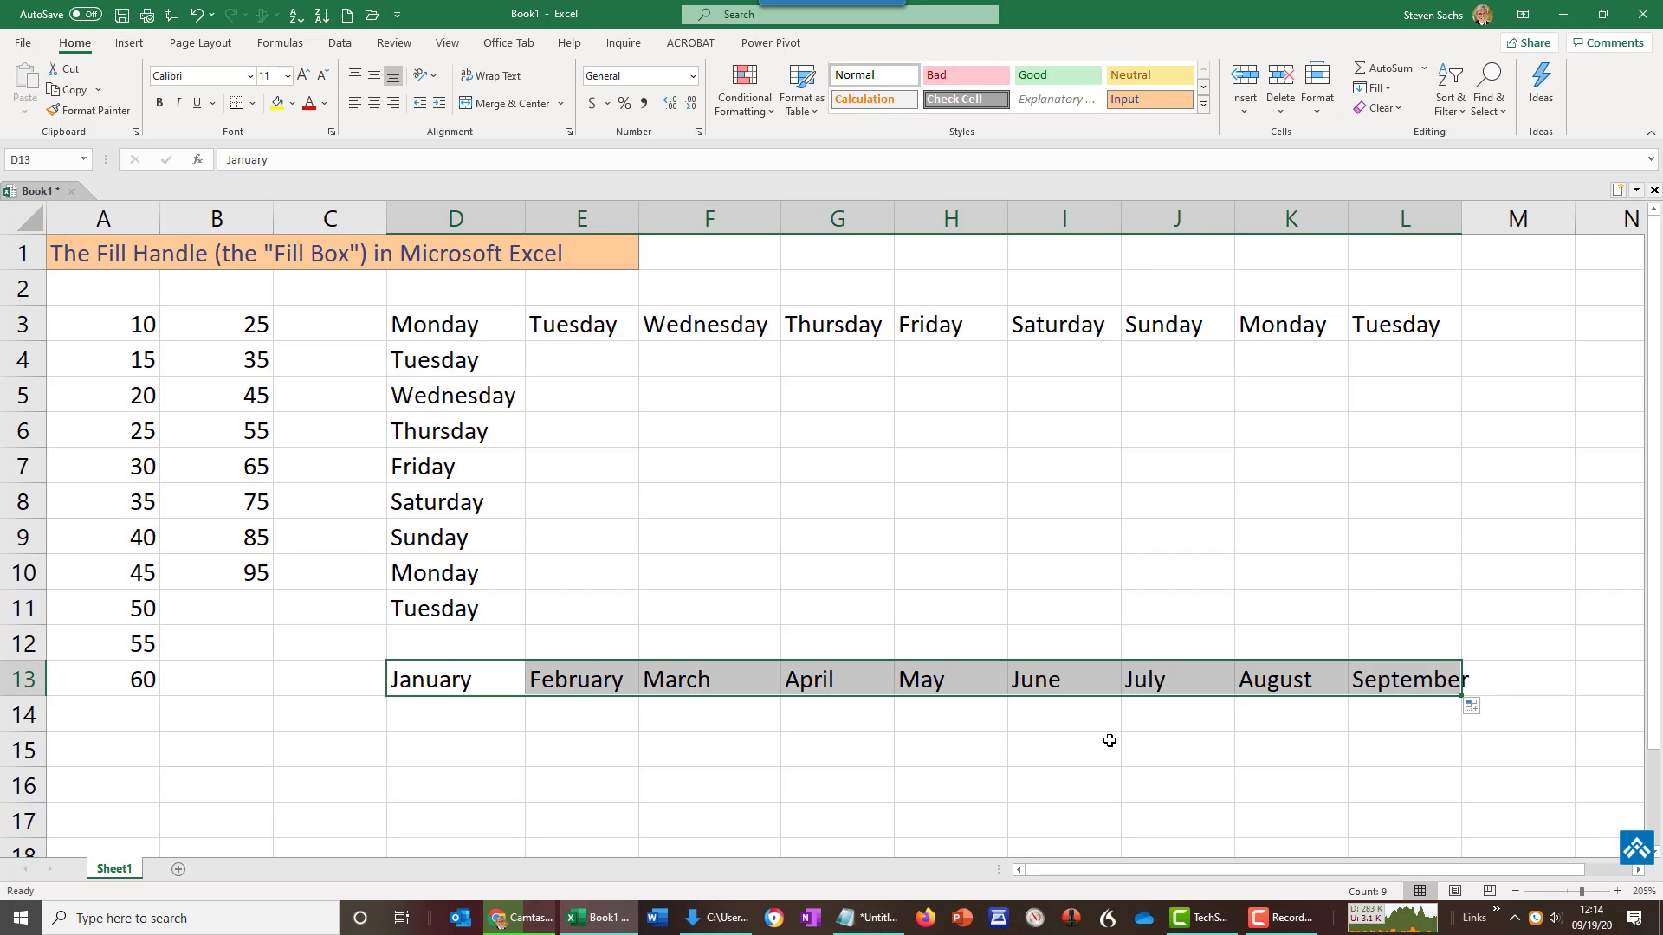
Enter April in cell G6.
click(829, 431)
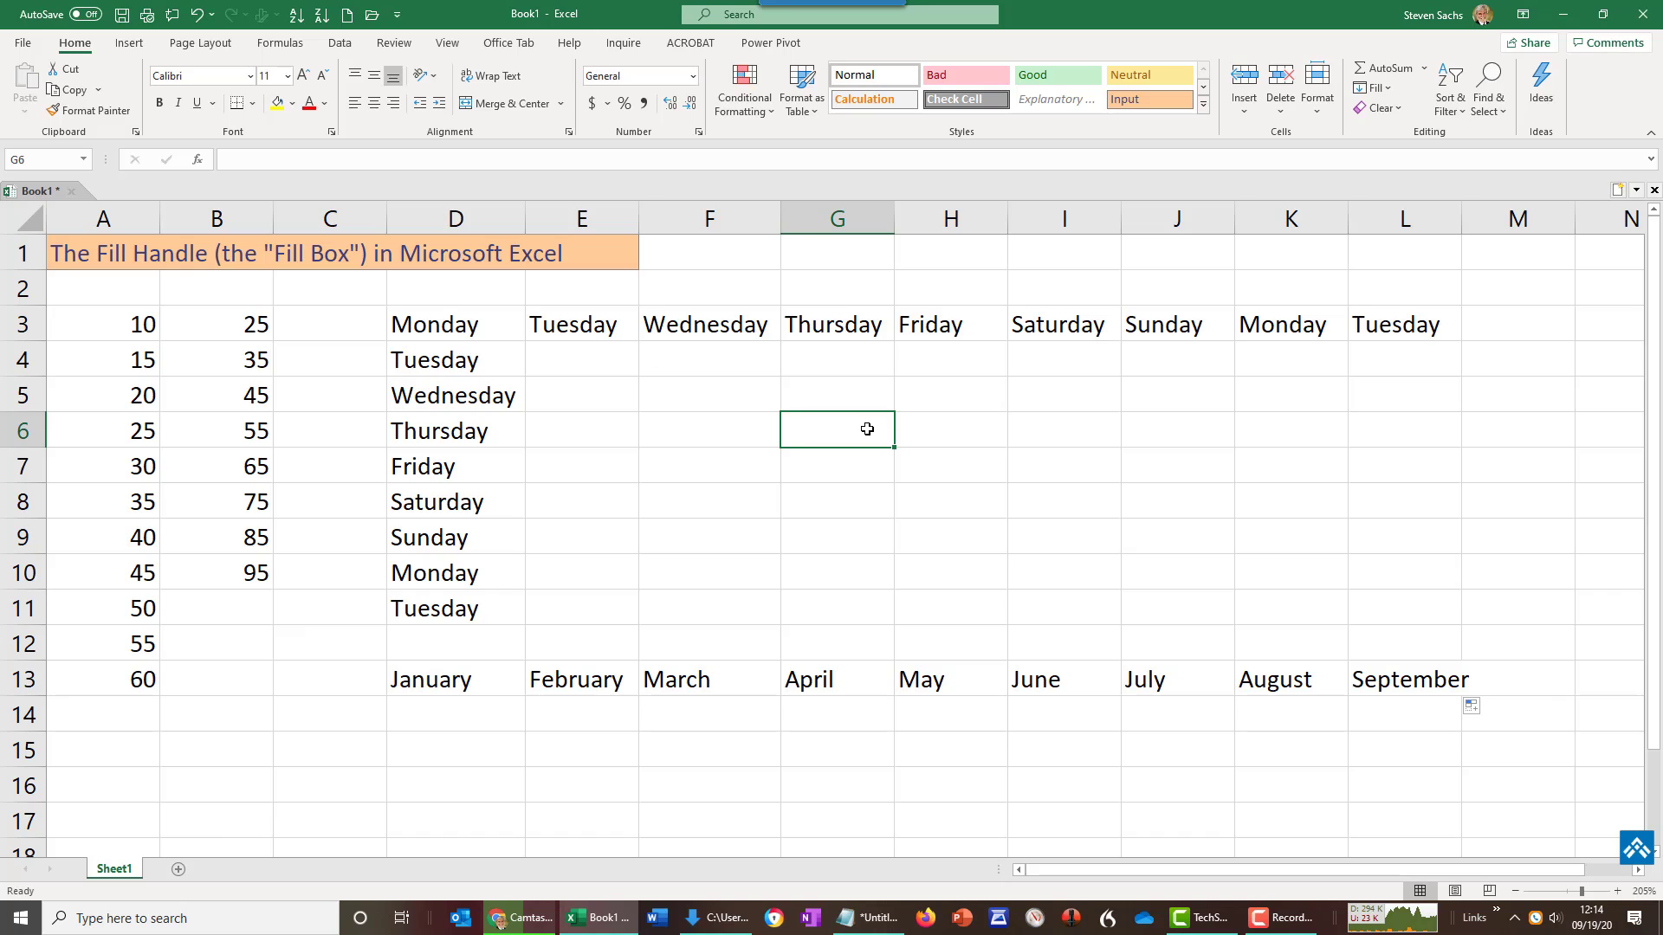
text(A[r)
key(BackSpace)
key(BackSpace)
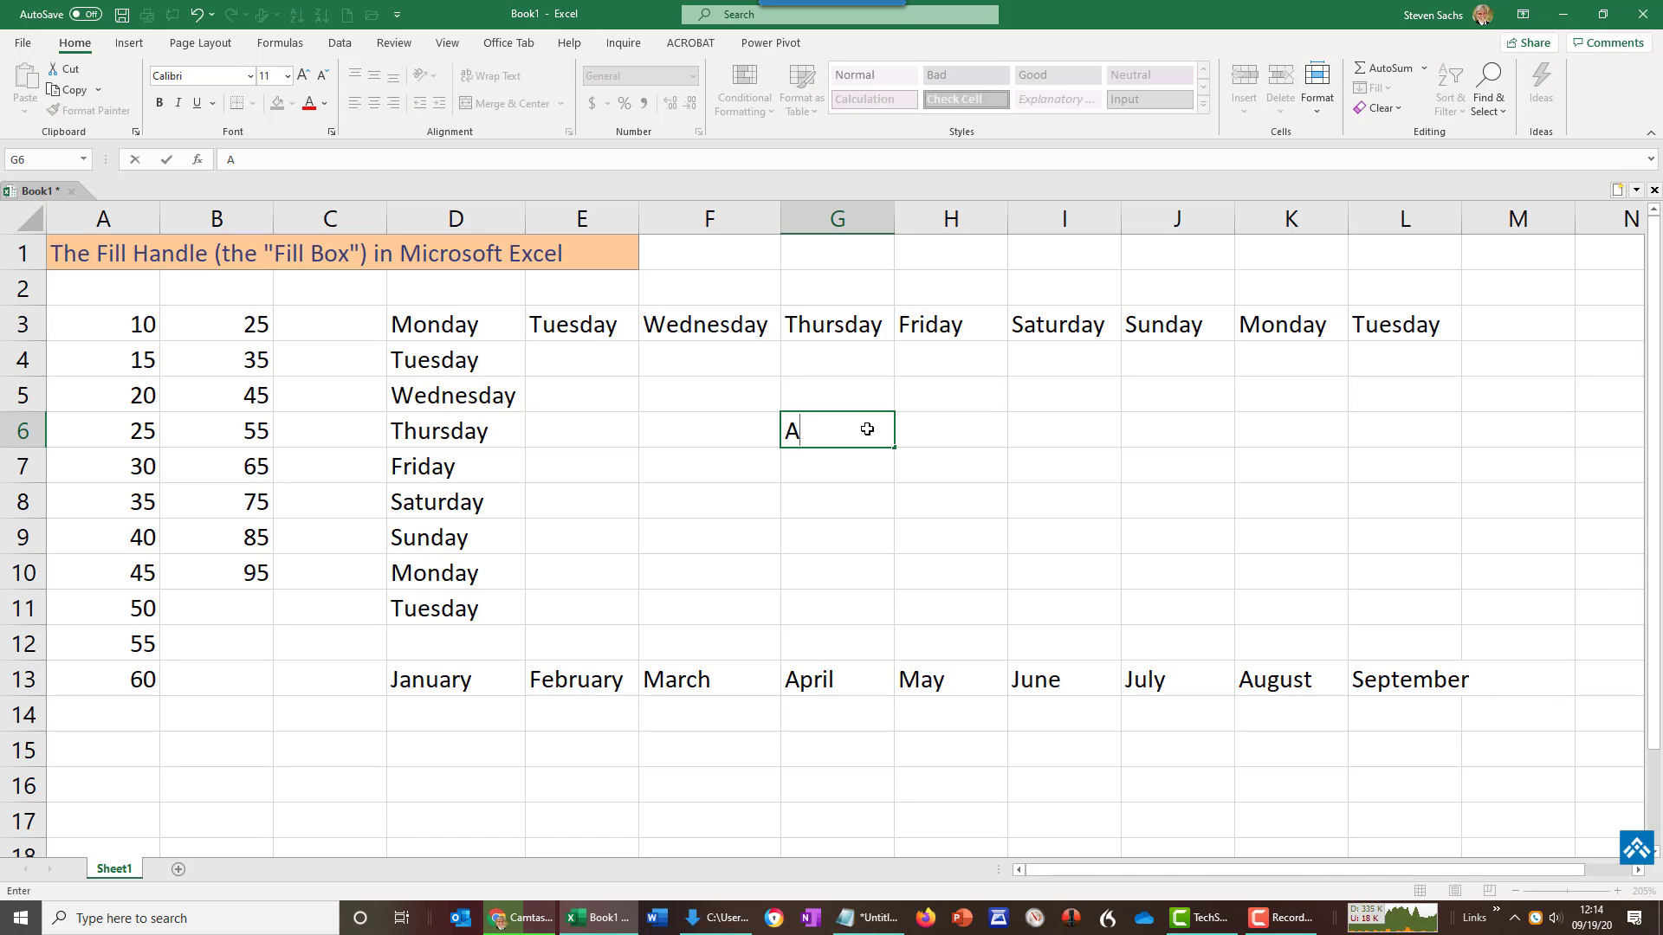
text(pril)
key(Return)
Fill the months from G6 down through G10, and clear the filled cells G7:G10.
click(864, 427)
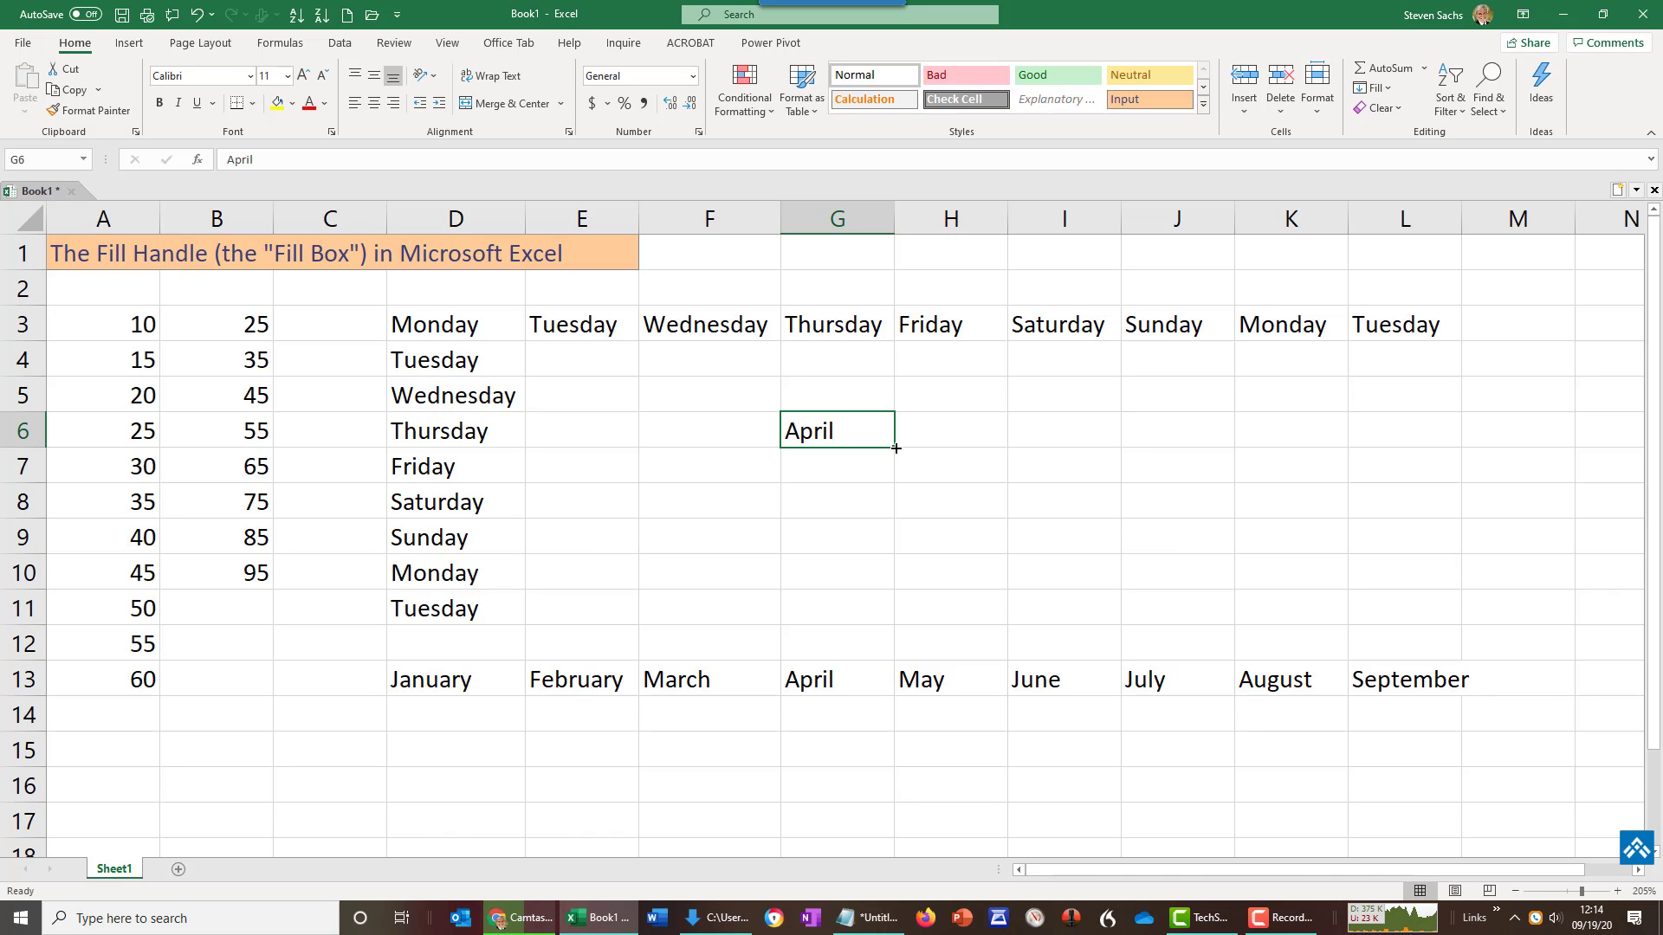
drag(894, 448, 904, 610)
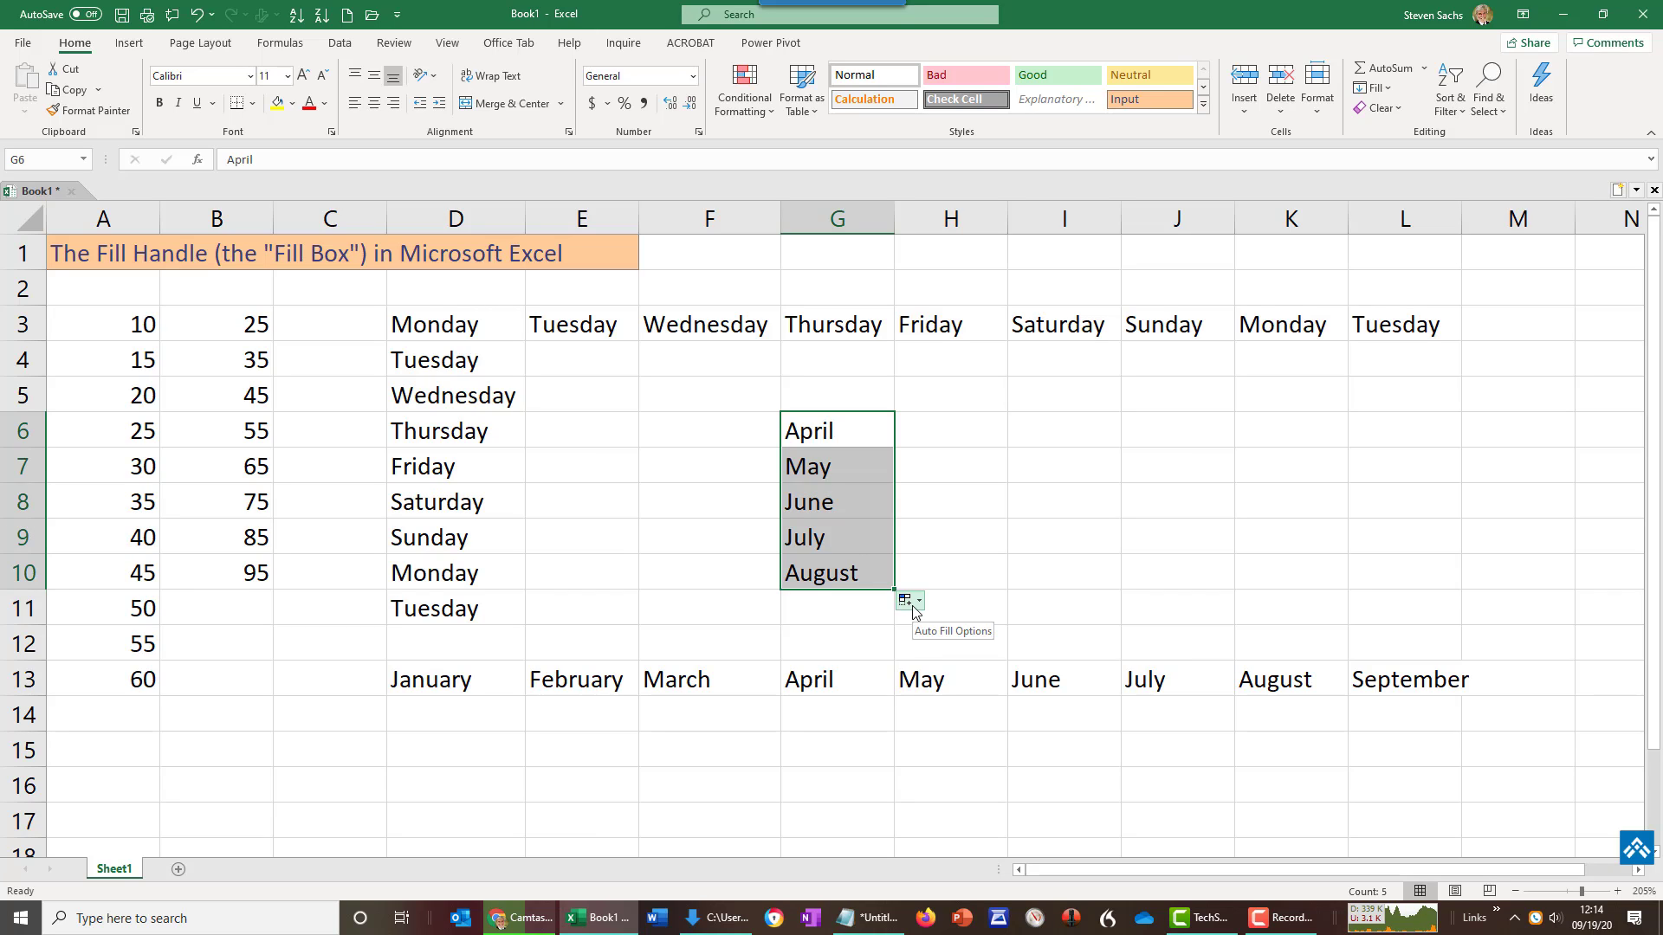
click(813, 482)
drag(813, 482, 814, 569)
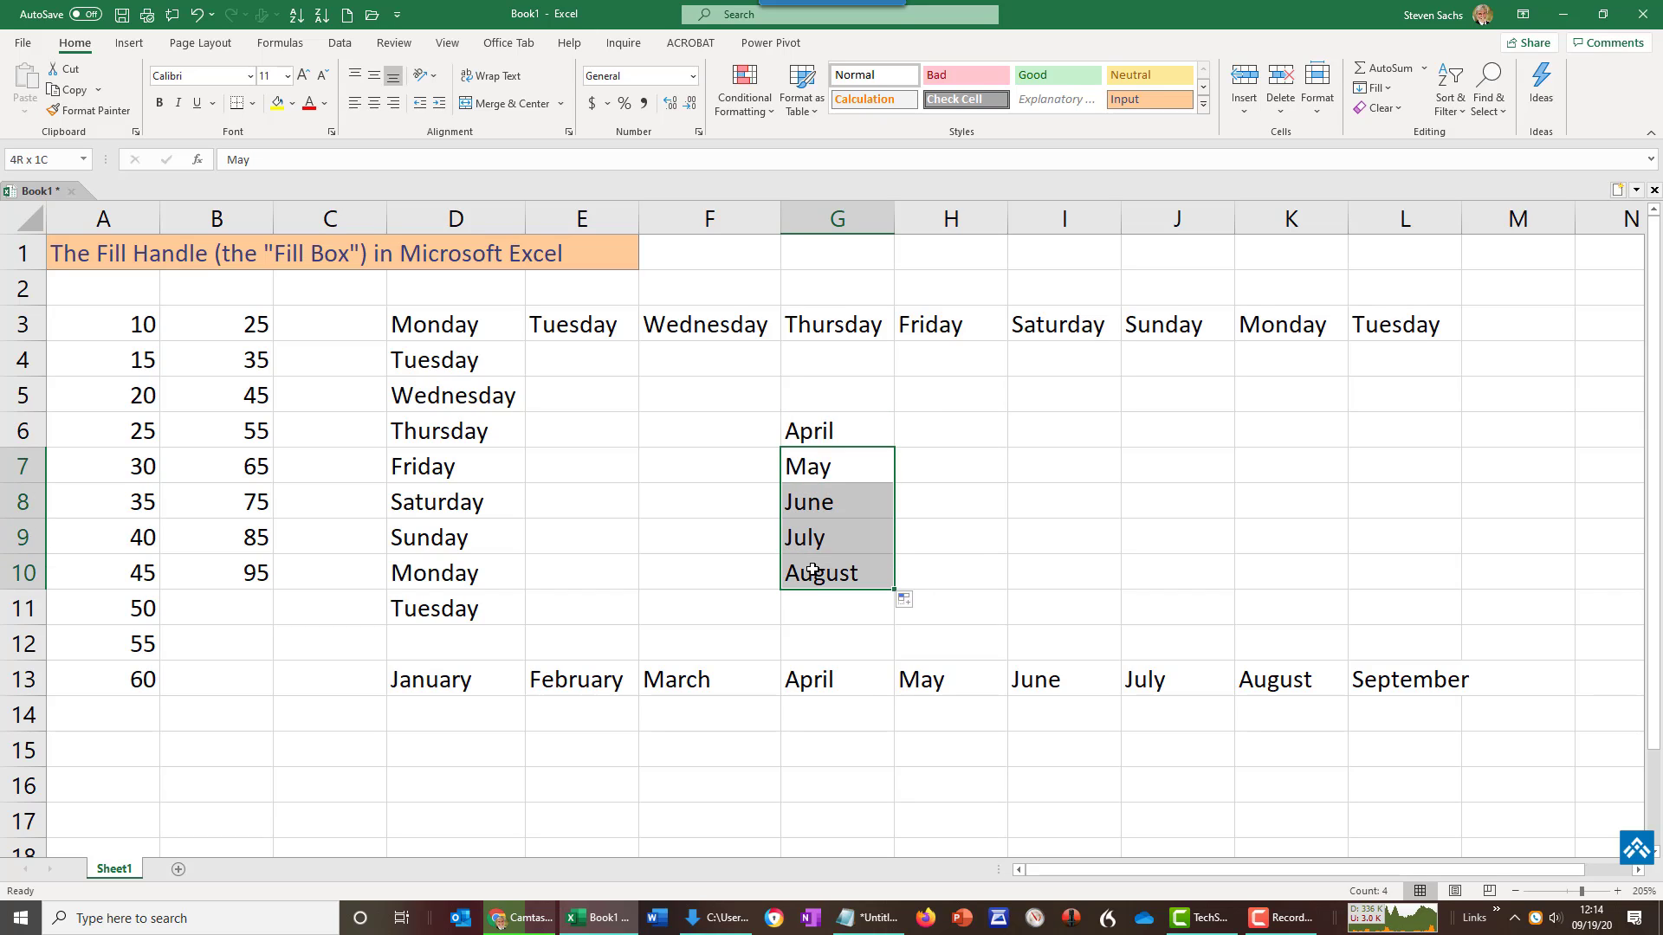
key(Delete)
Copy April unchanged from G6 down through G12 with the fill handle instead of continuing the month series.
click(831, 433)
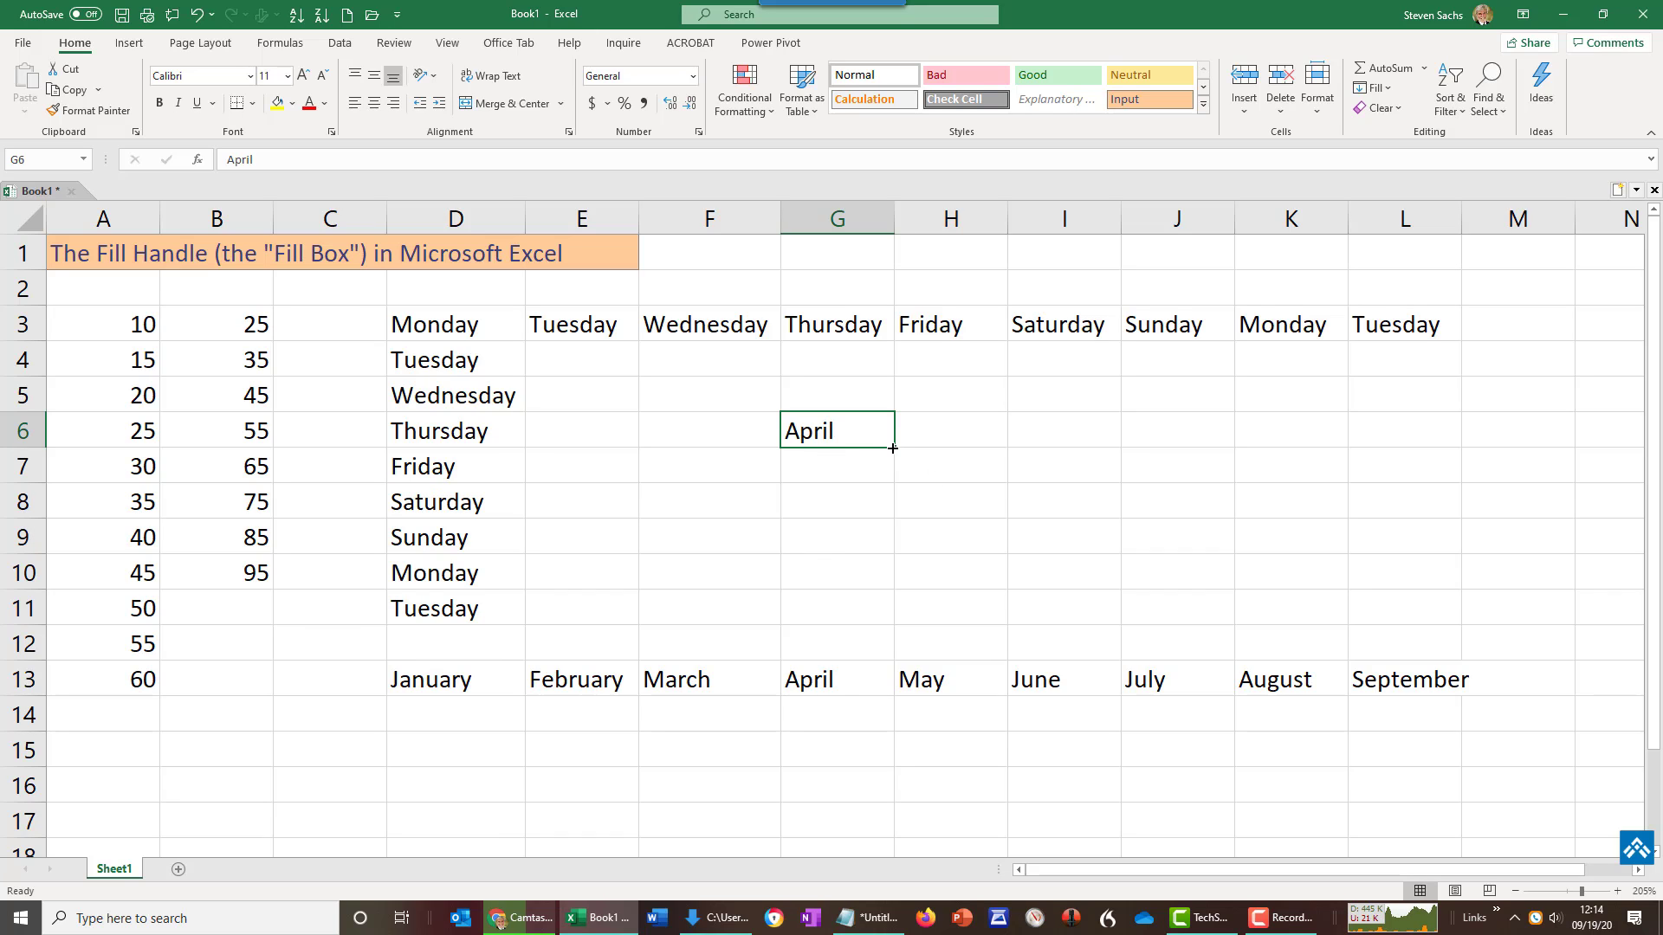
drag(895, 449, 894, 660)
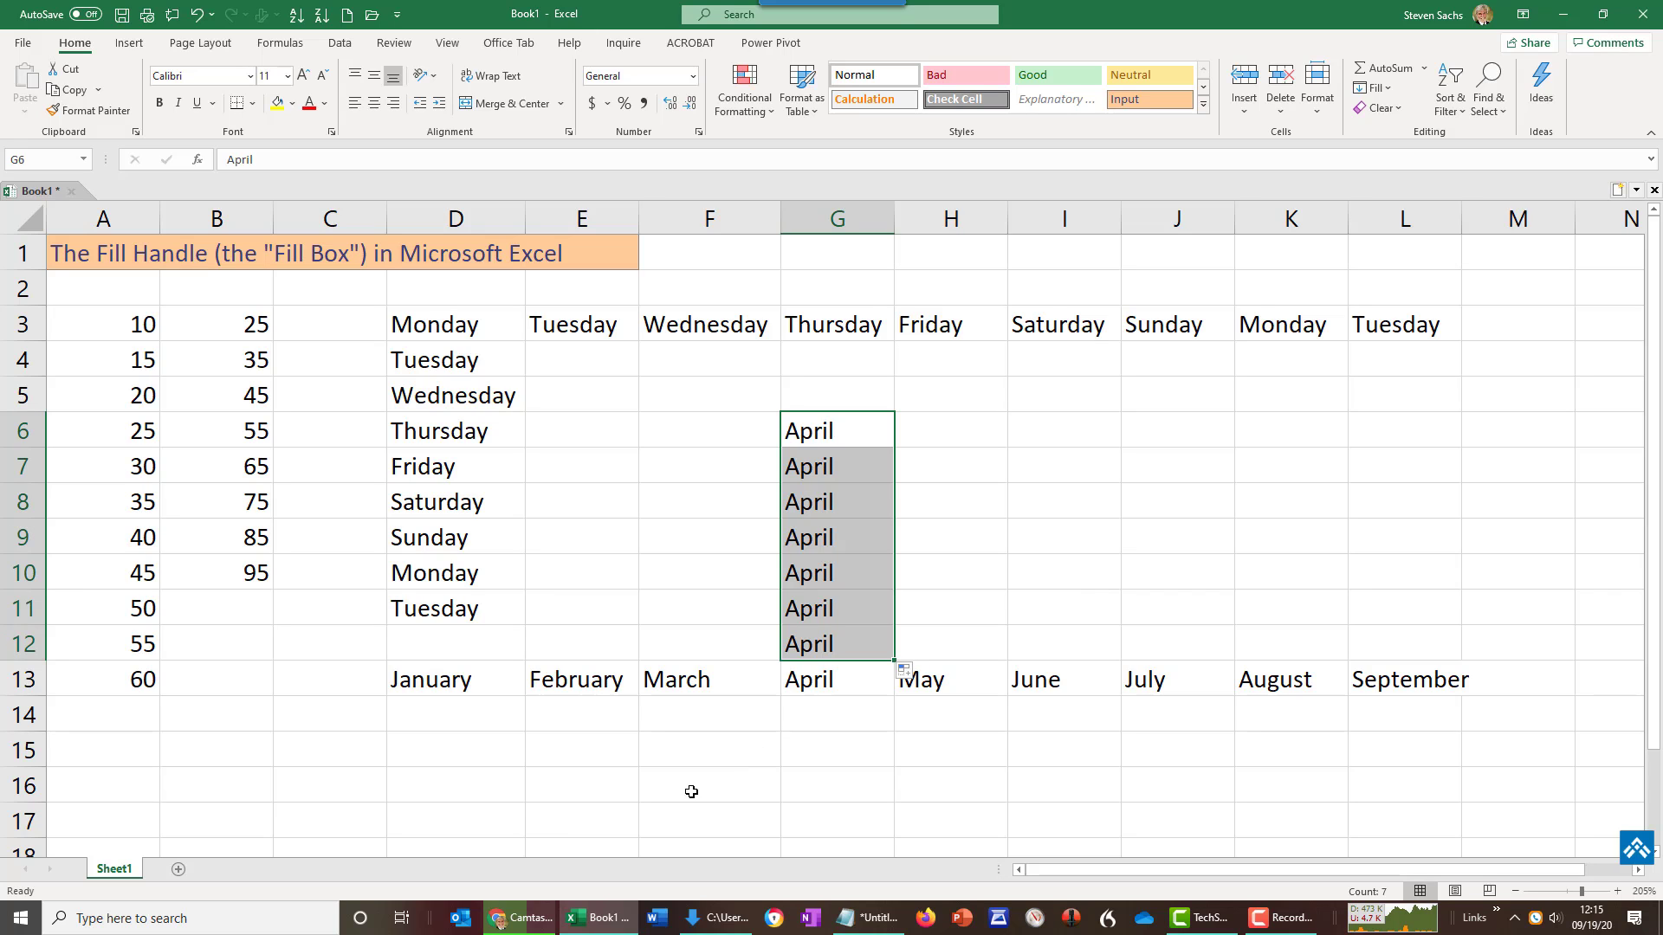
Add a new blank worksheet to the workbook.
click(179, 870)
scroll(791, 742, up, 12)
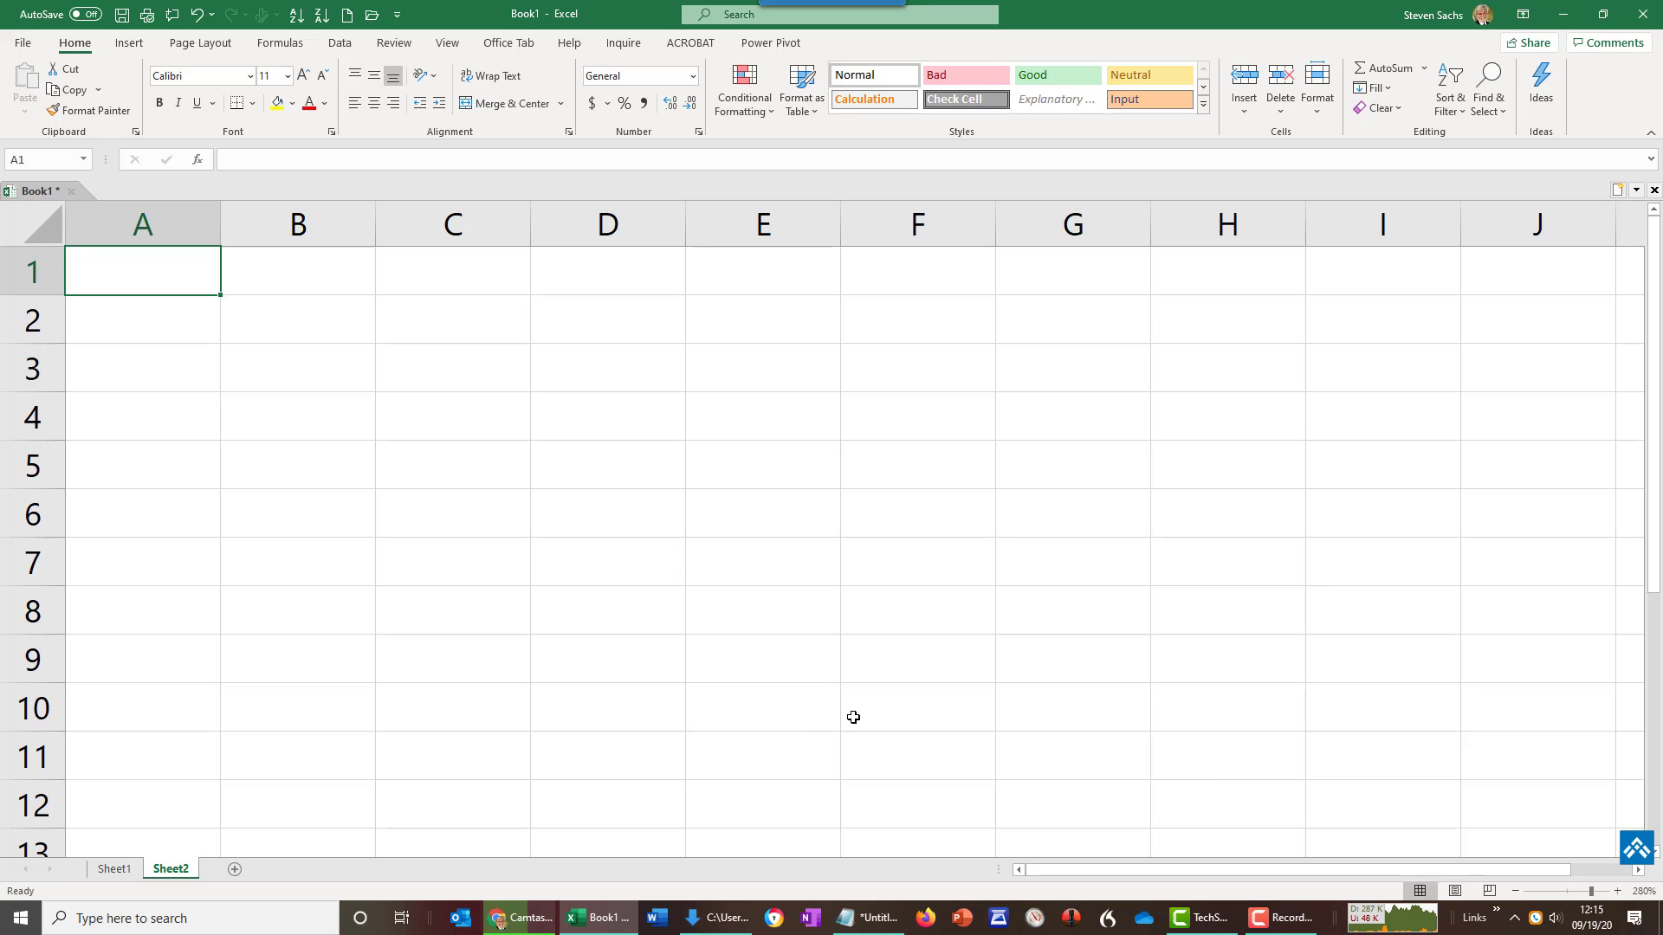
Open the custom lists editor for sorts and fill sequences from the advanced Excel options.
click(24, 43)
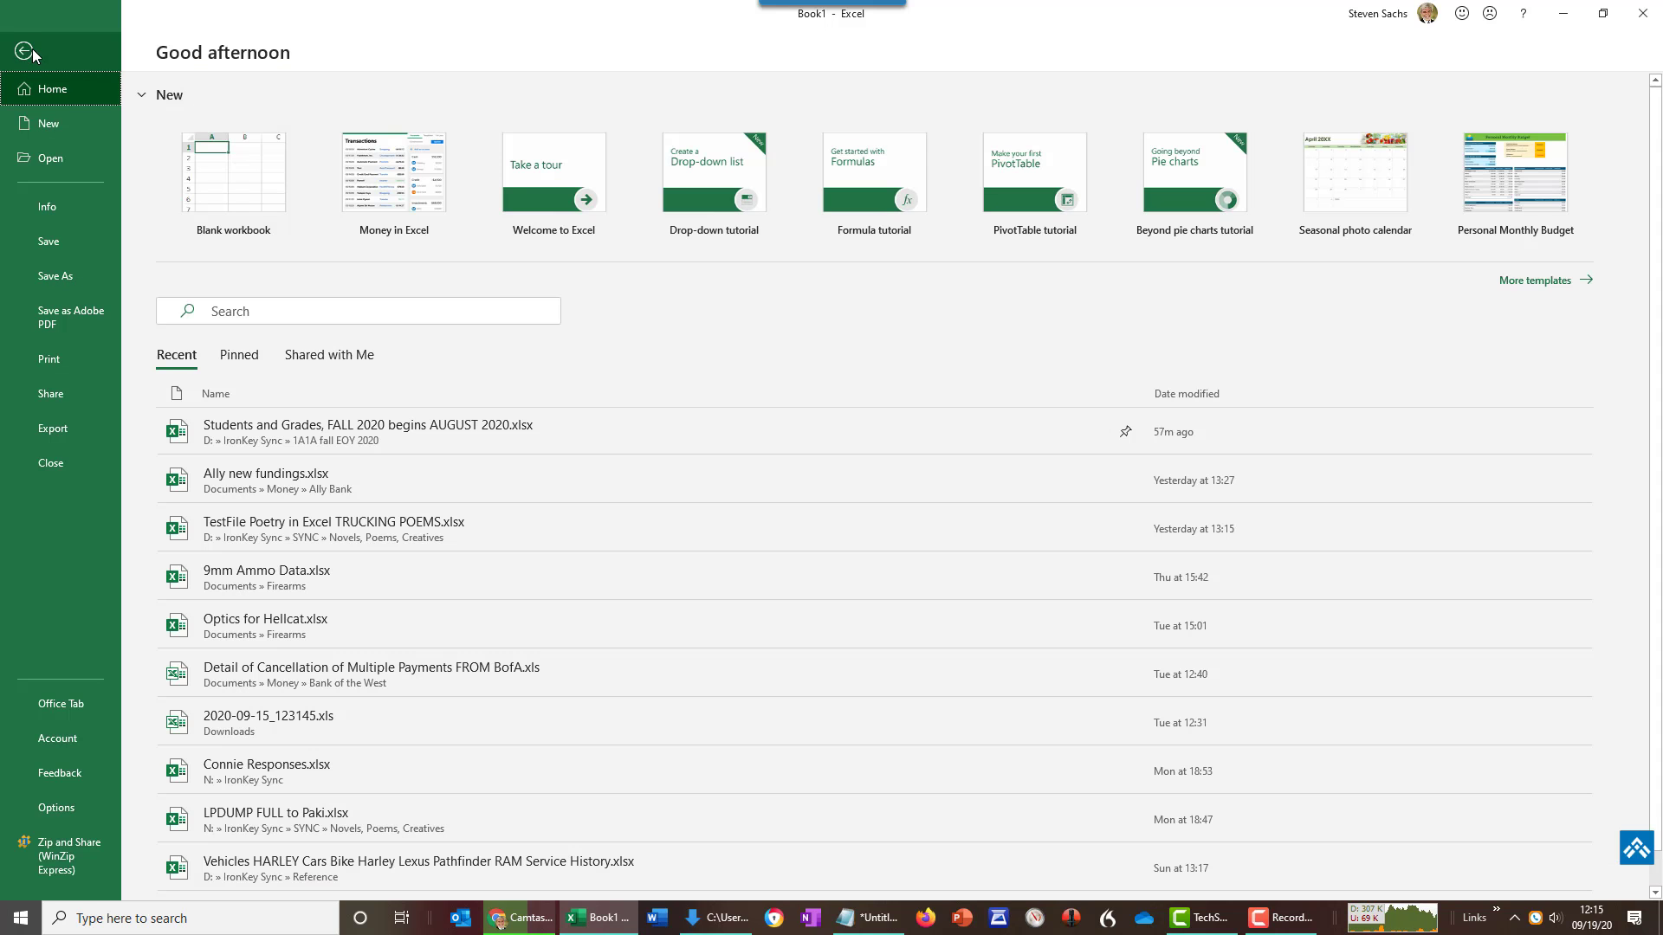
click(62, 809)
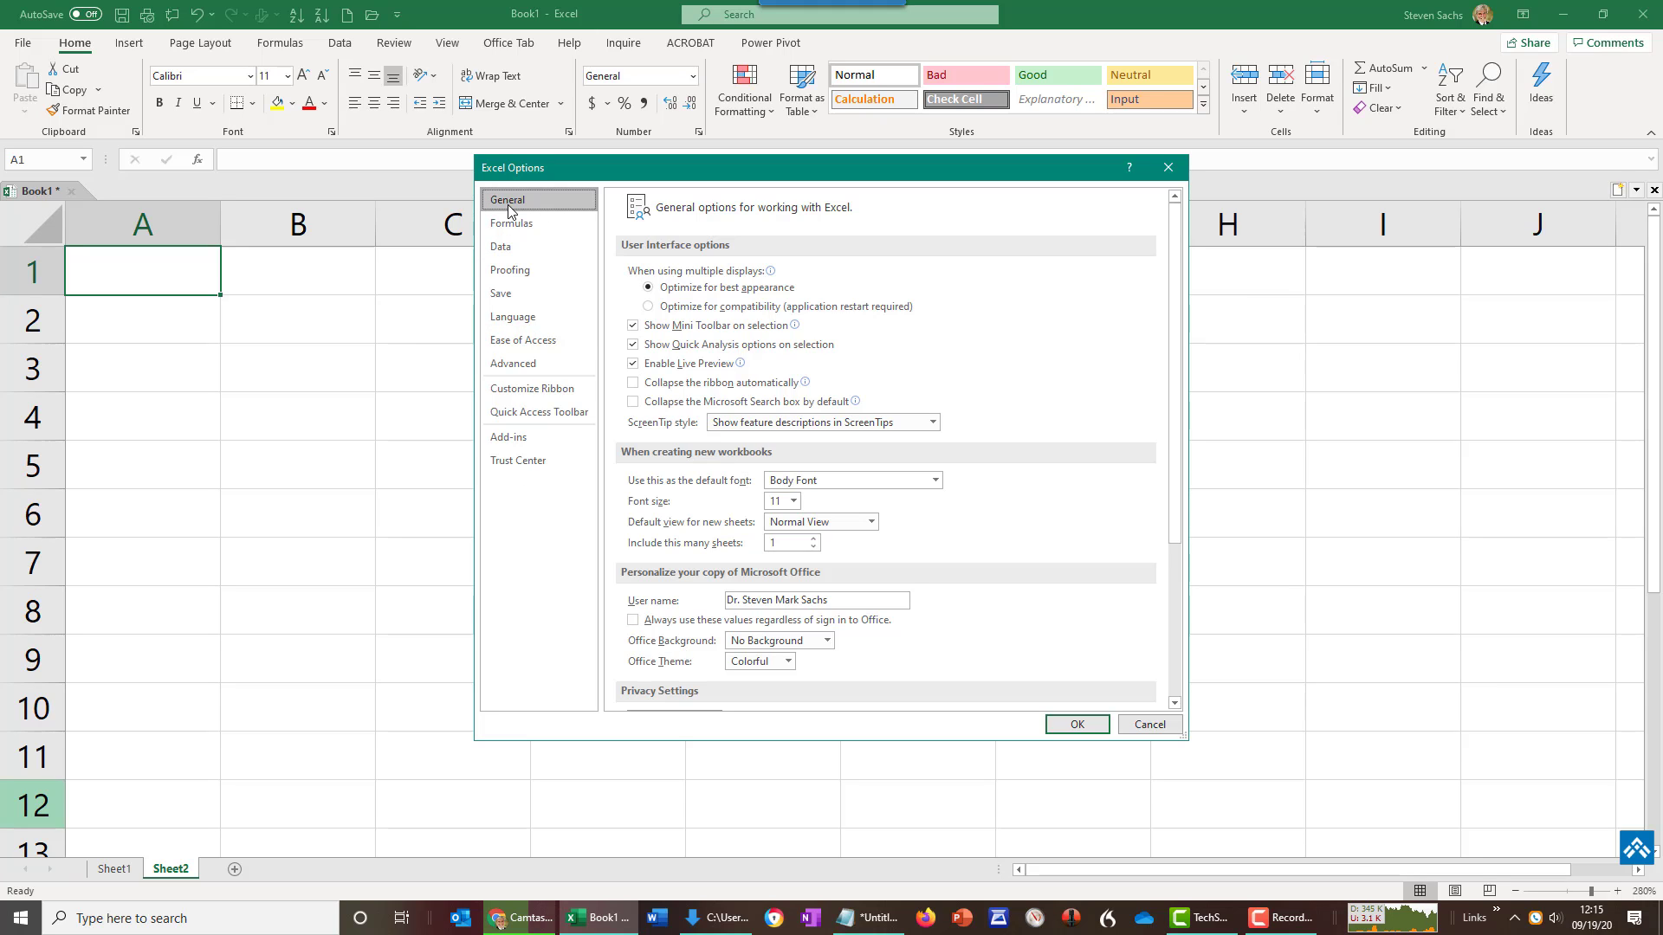
click(508, 363)
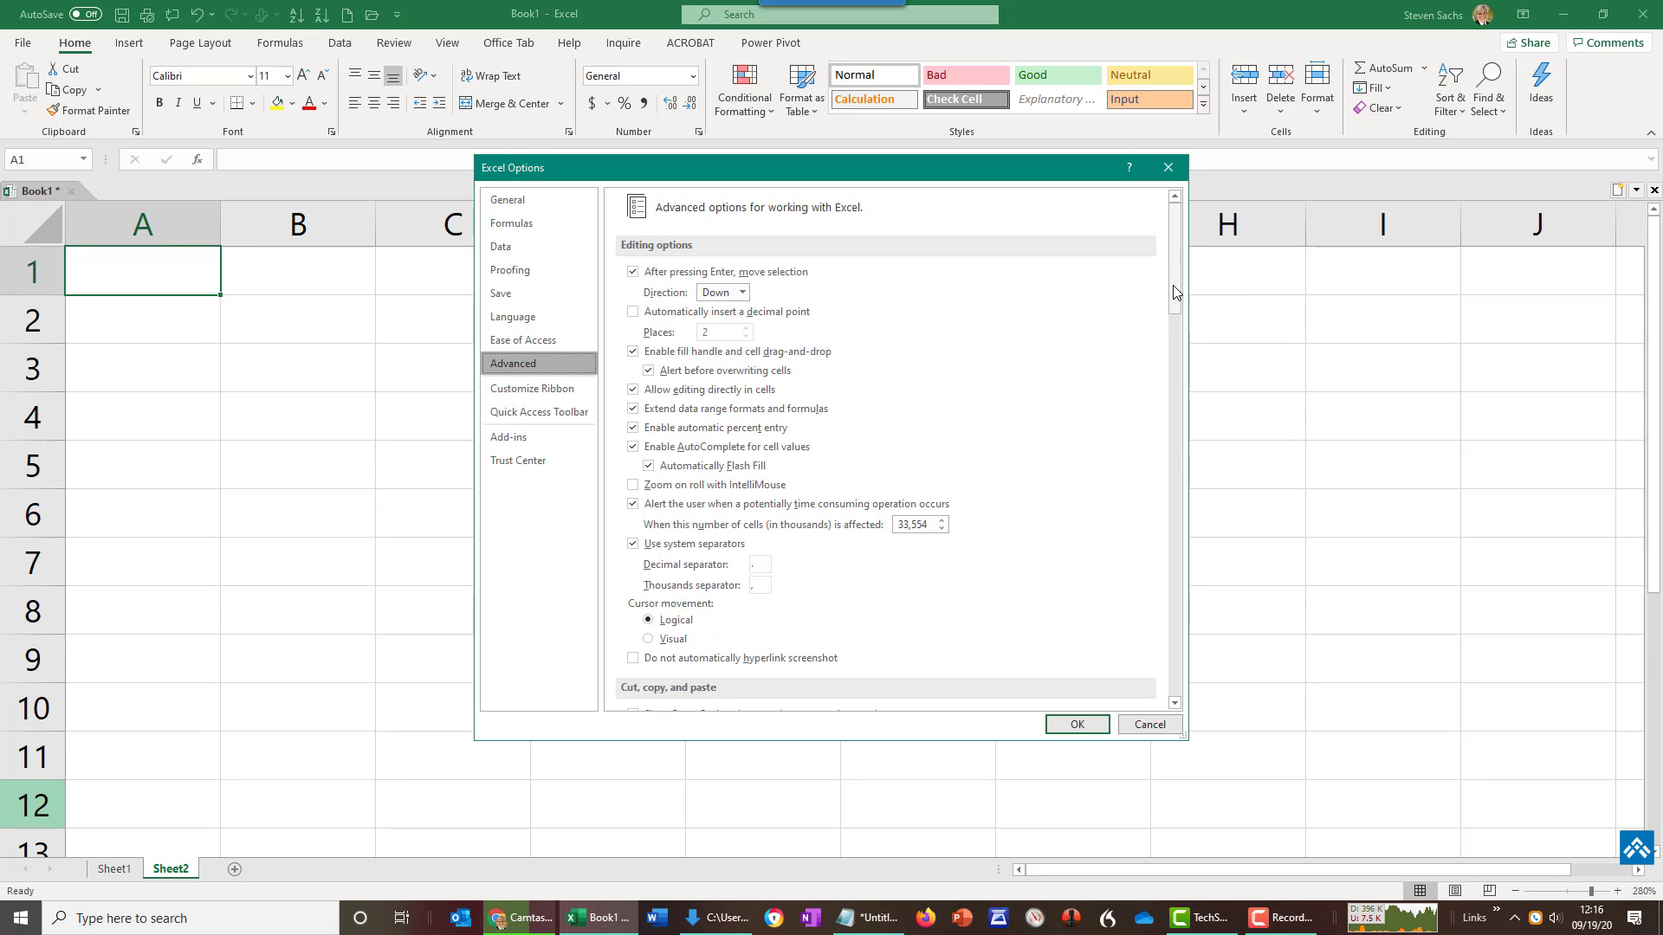
drag(1173, 265, 1172, 650)
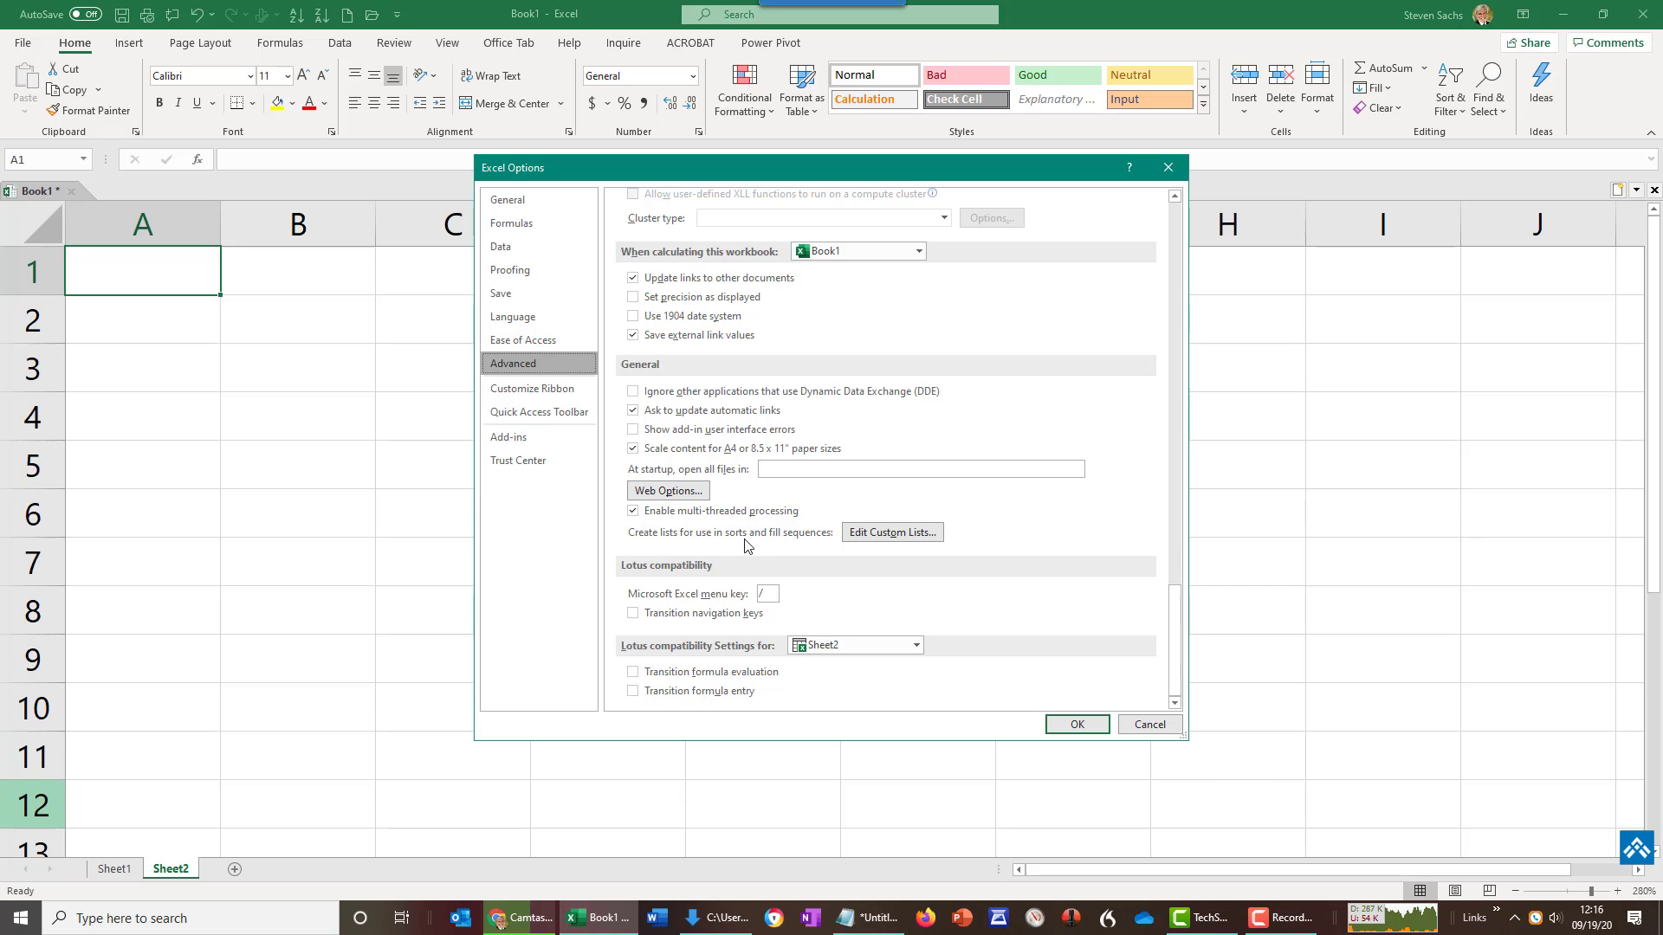
click(888, 537)
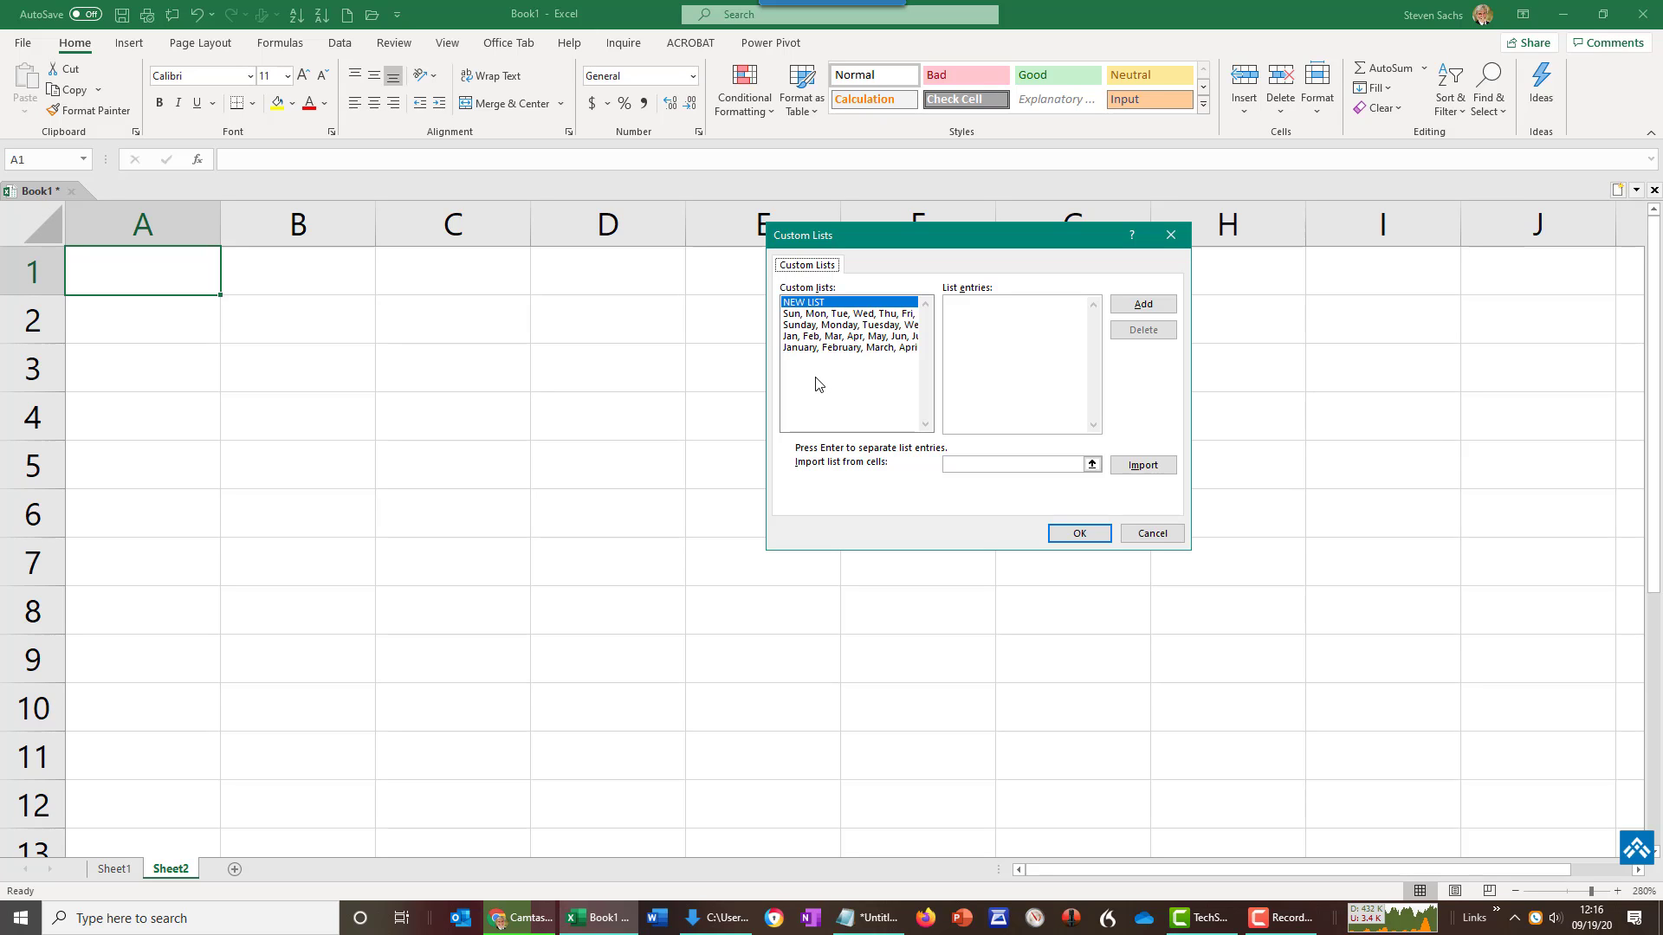
Start a new custom list with the entries Sparklers, Cherry Bombs, Snakes and Roman Candles.
click(960, 309)
text(Sparklers)
key(Return)
text(Cherry Bombs )
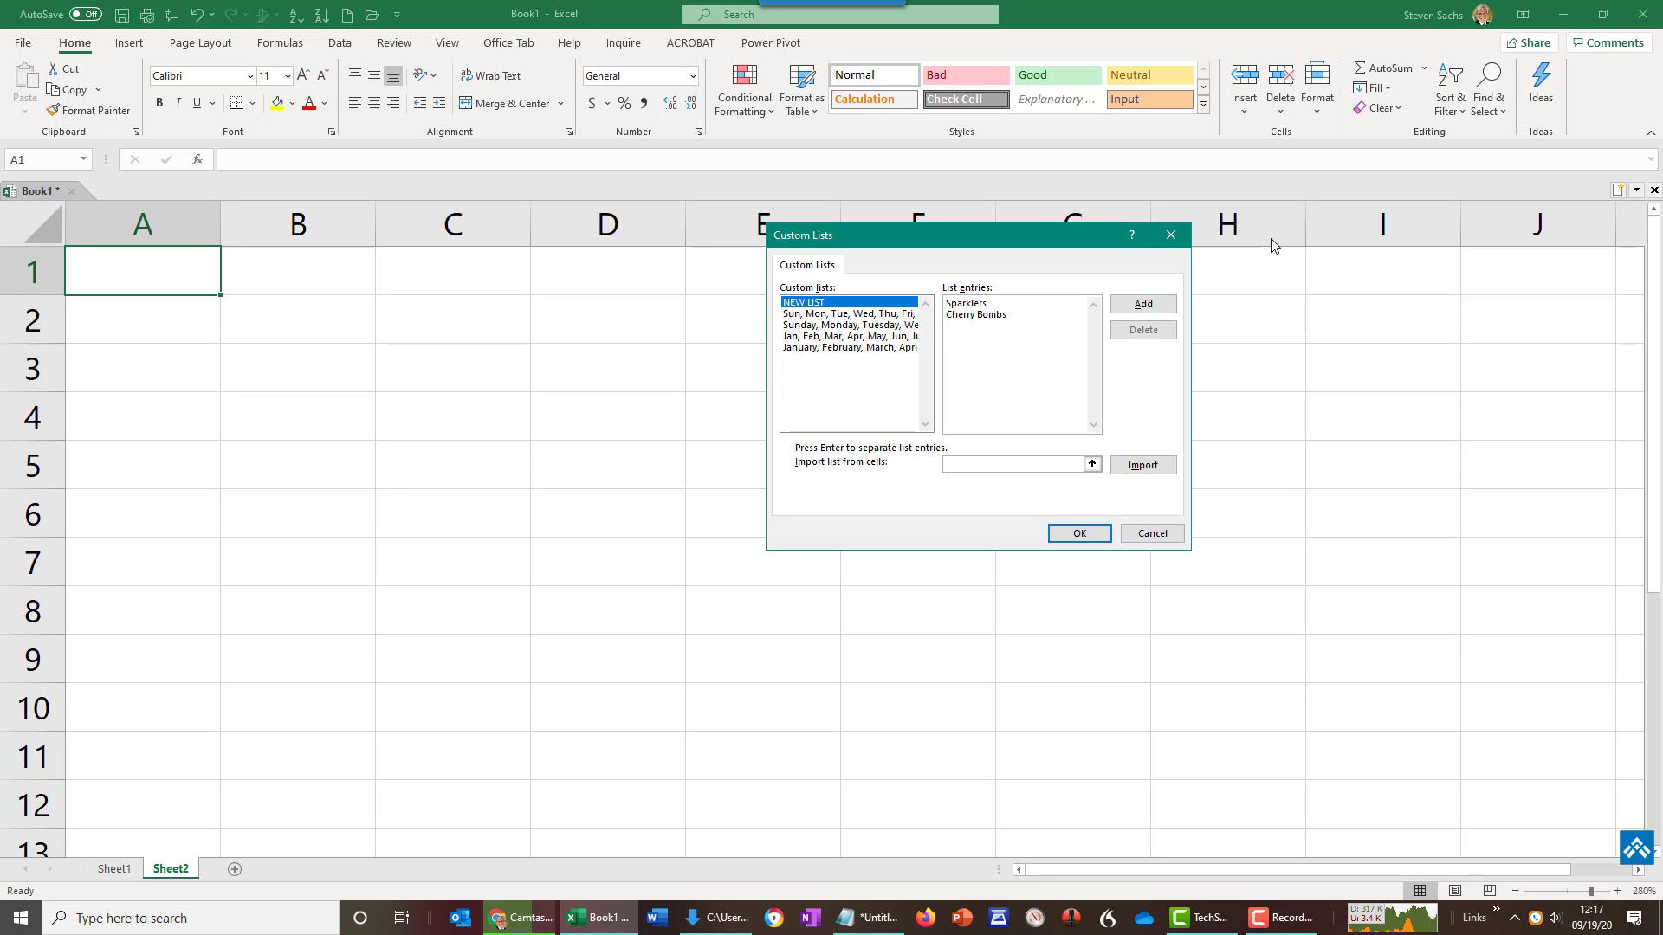
text(Snakes)
key(Return)
text(Roman Cancandles)
key(Return)
Complete the list with Bug Chasers and Boomers, add it to the custom lists and accept the options.
text(Bug C)
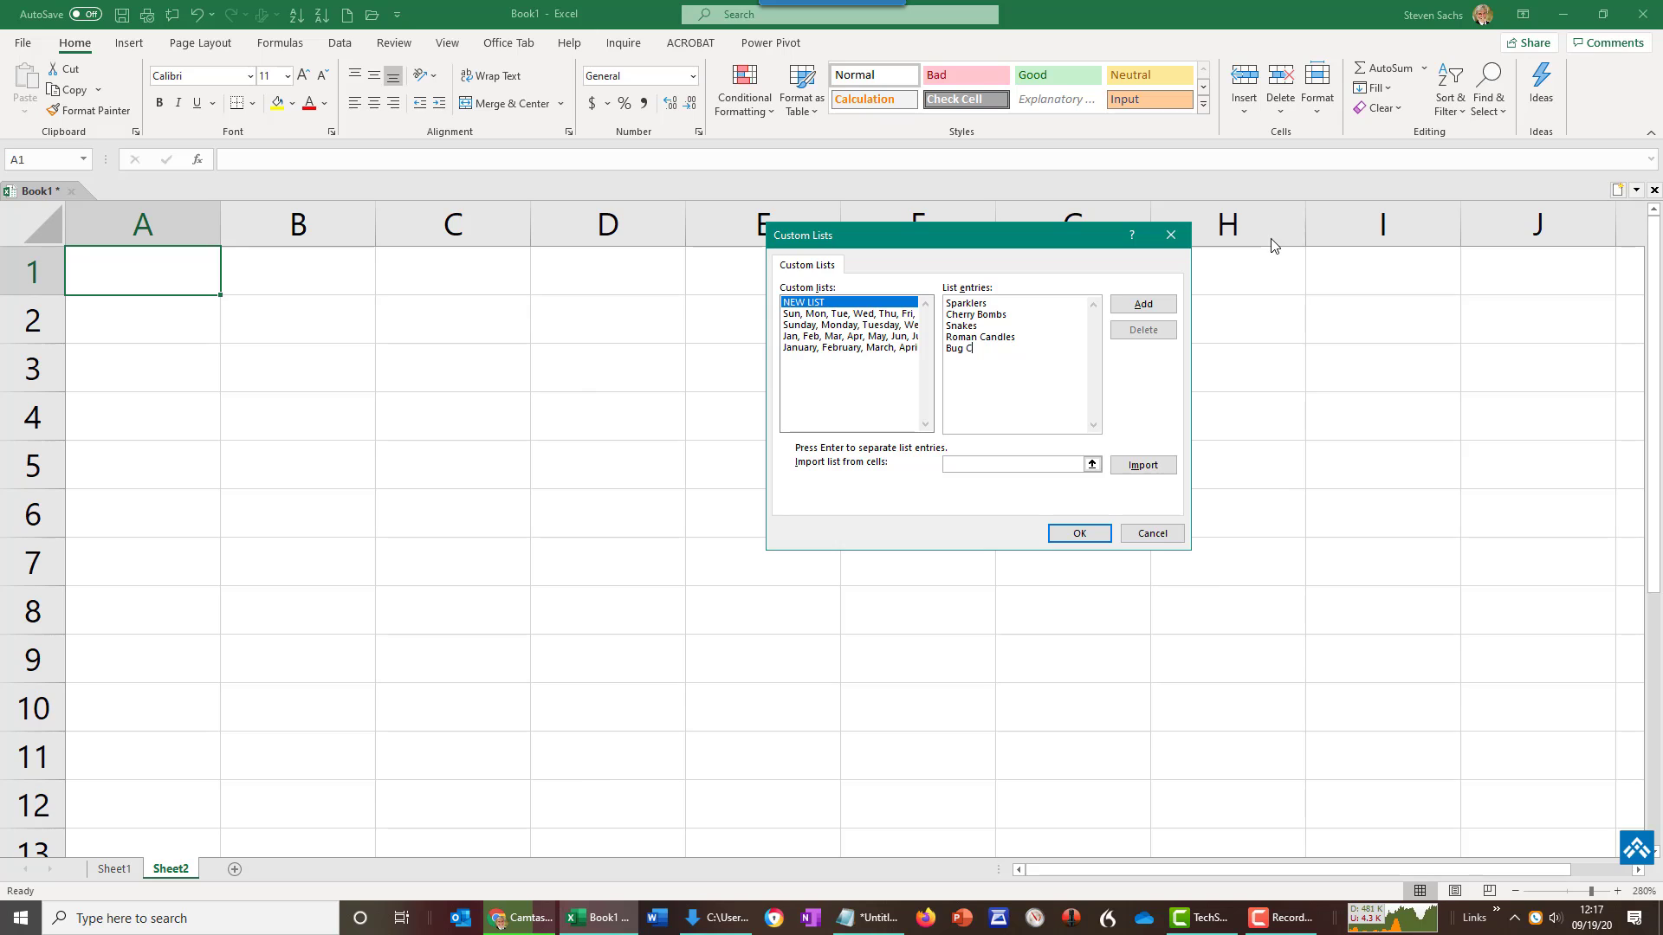
text(hasers)
key(Return)
text(Boomers)
click(1143, 304)
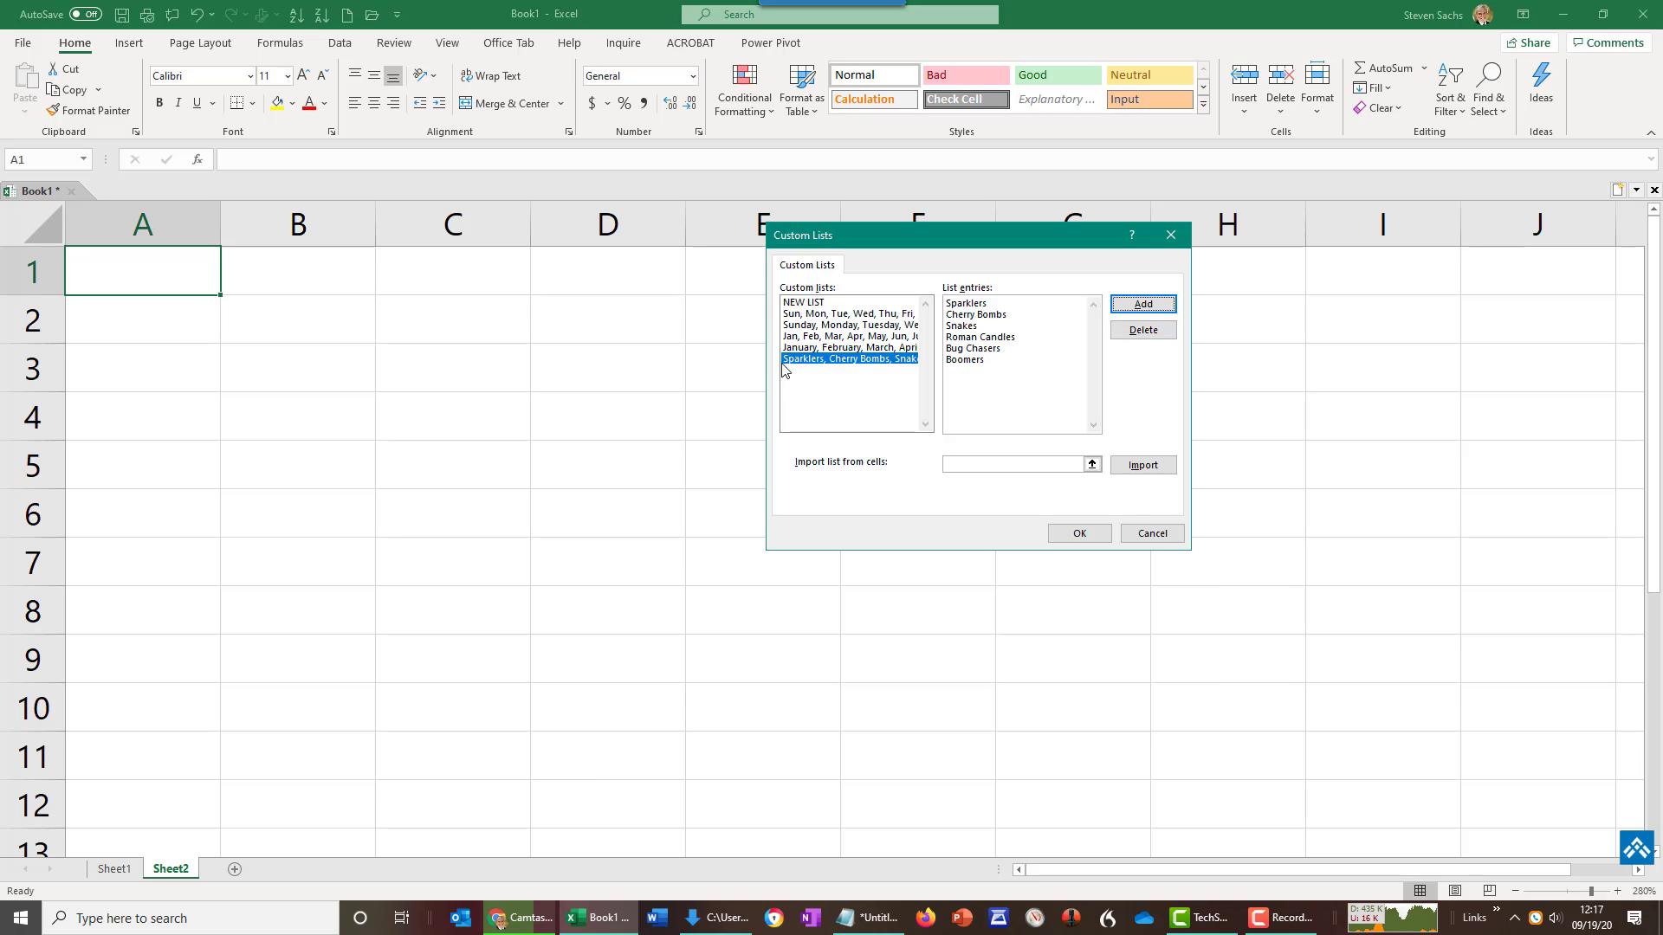
click(1079, 533)
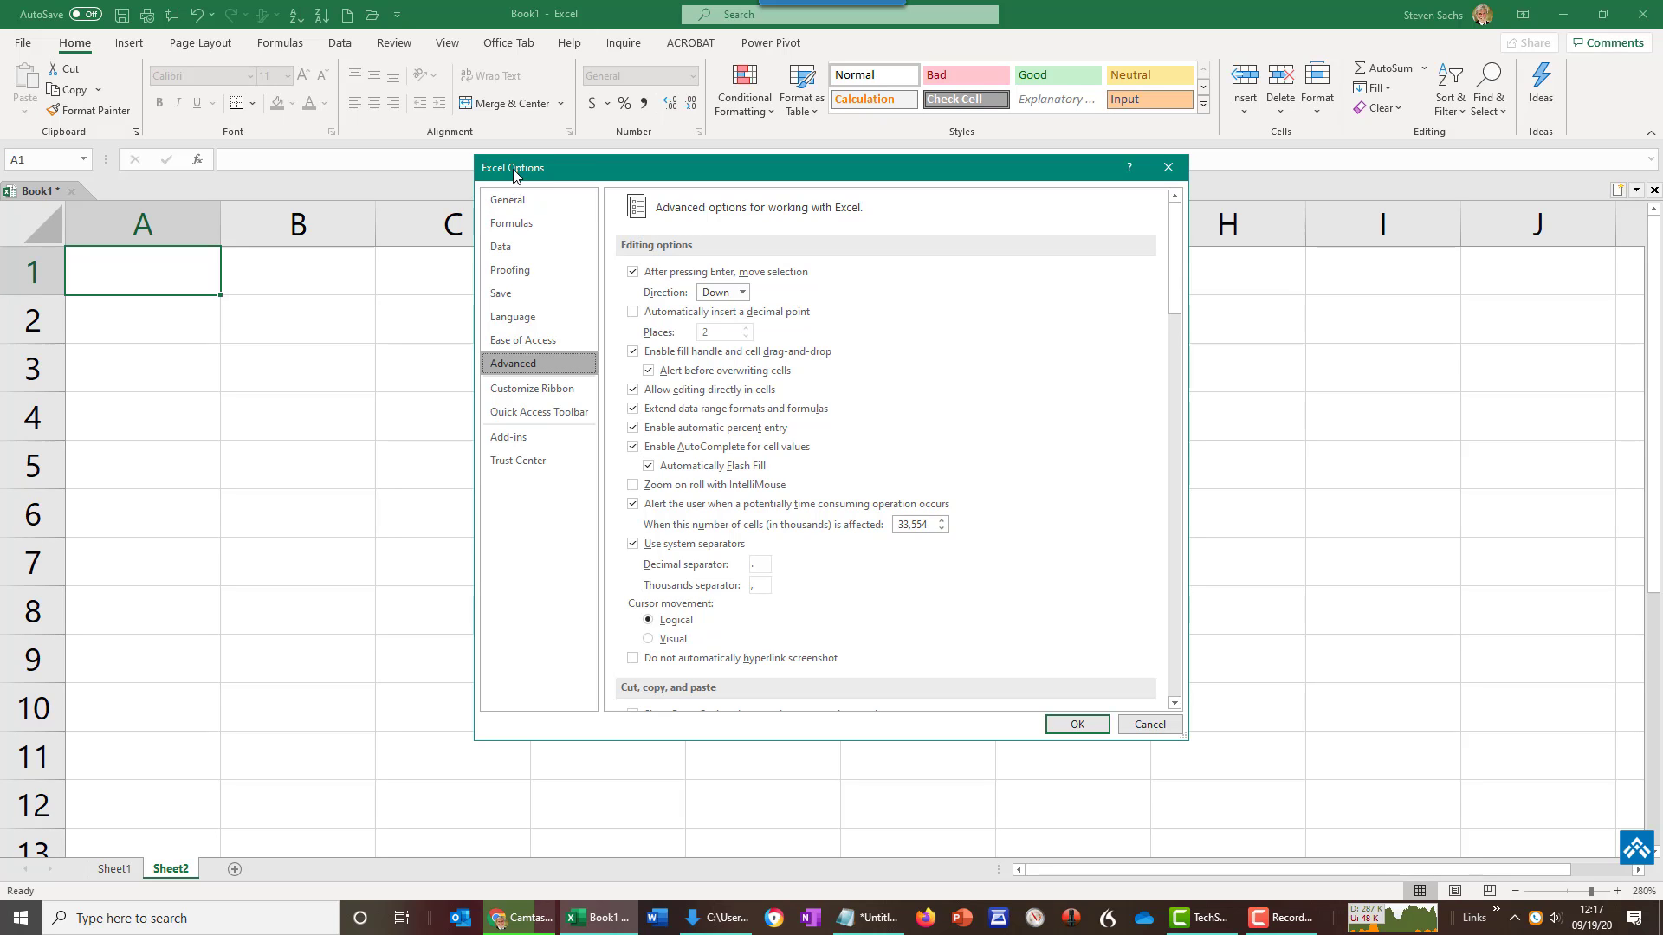
click(1102, 725)
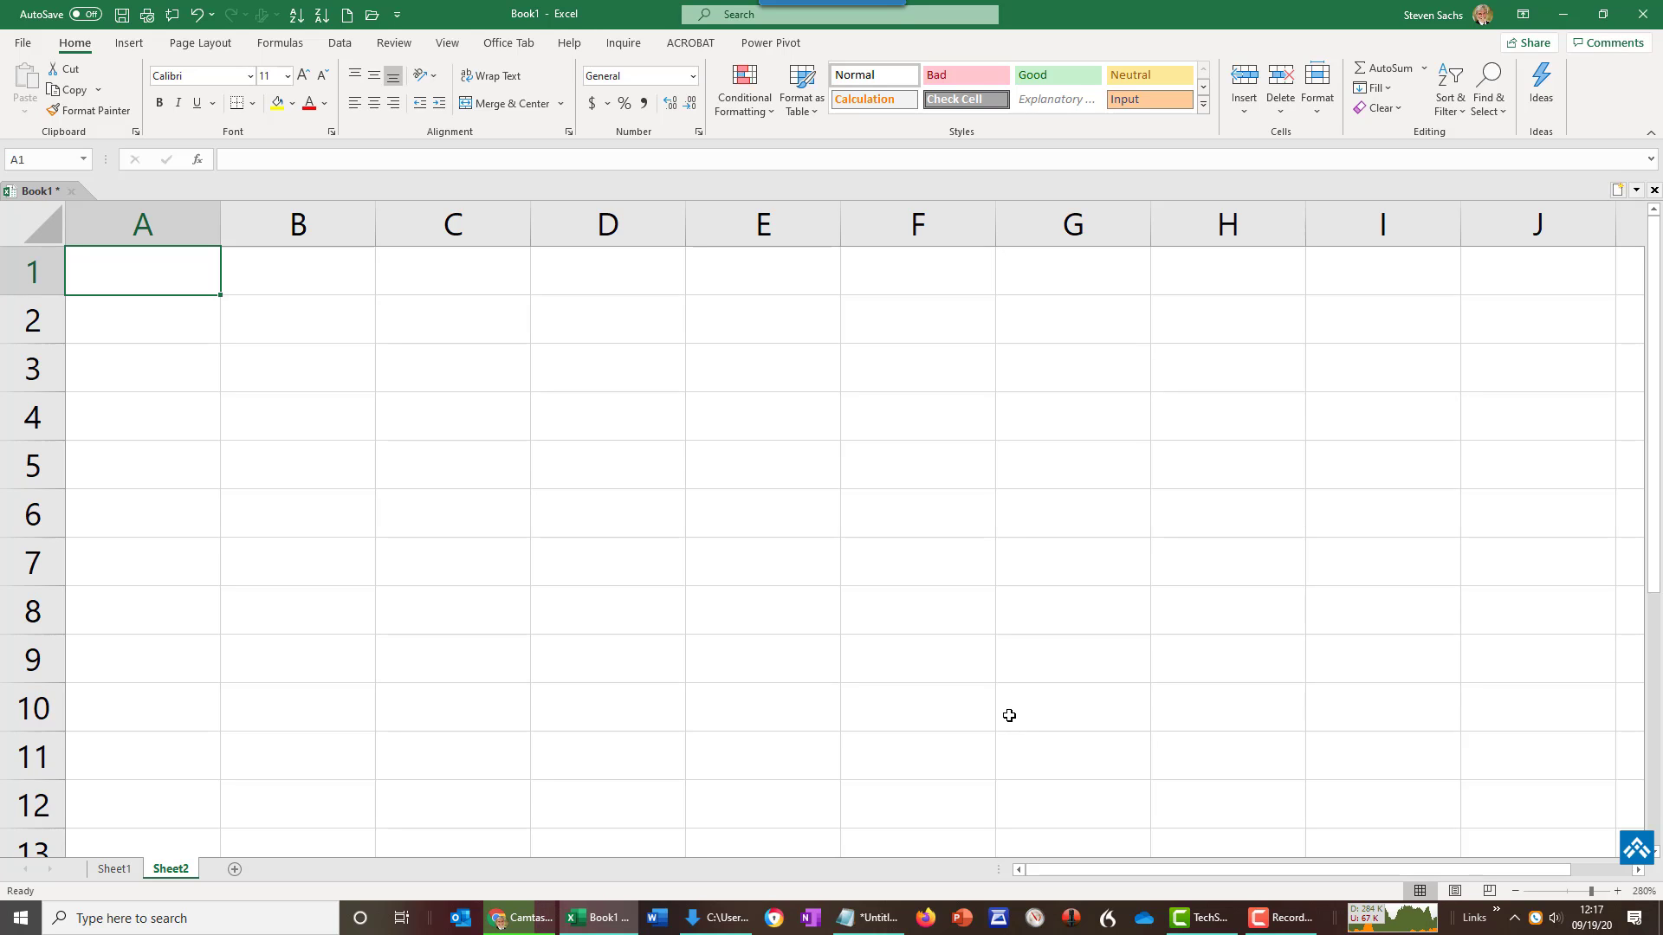
Enter Sparklers in cell A1 and fill the custom list down through A11, then select the repeated entries A7:A11.
text(Sparklers)
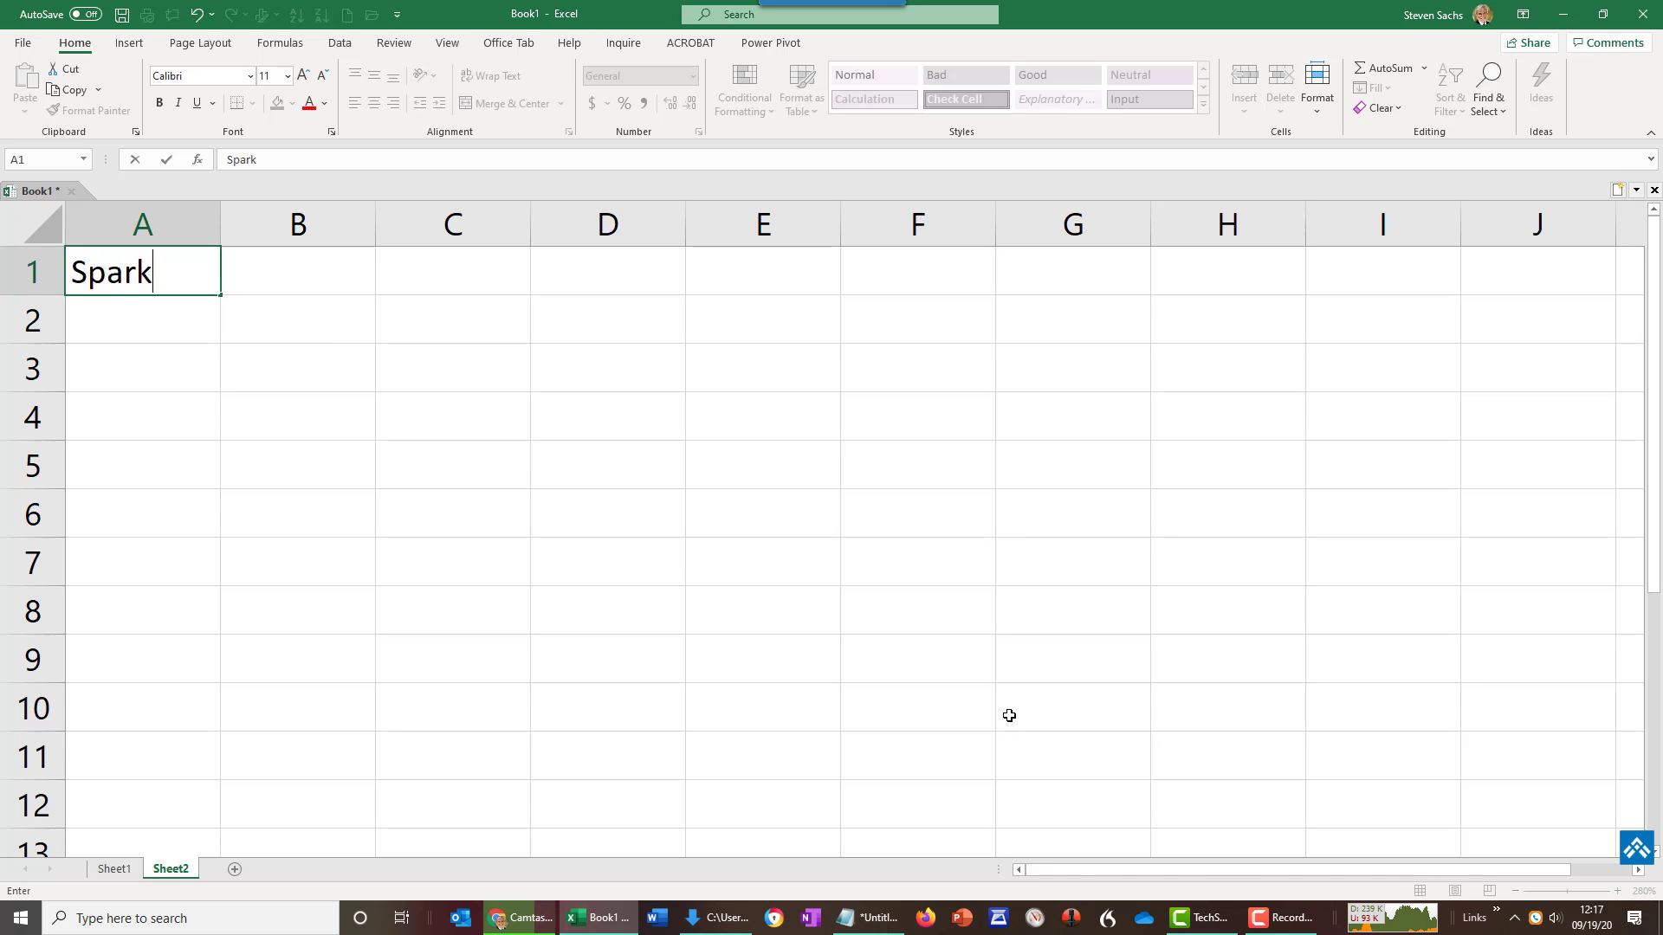
click(166, 159)
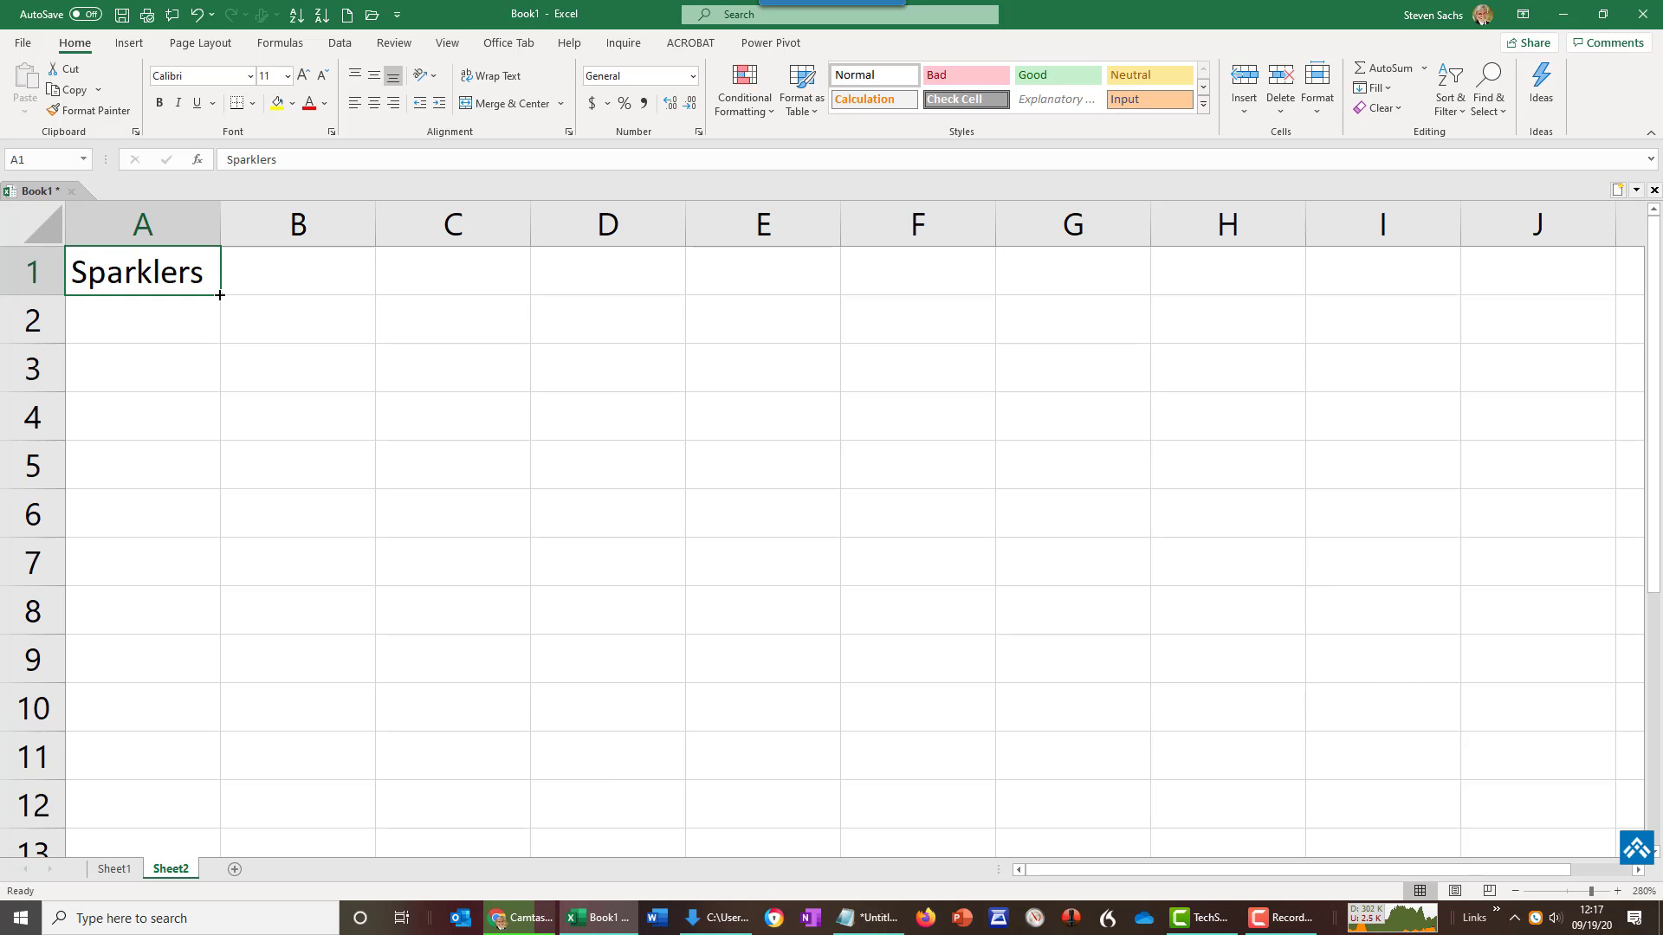
drag(220, 295, 227, 775)
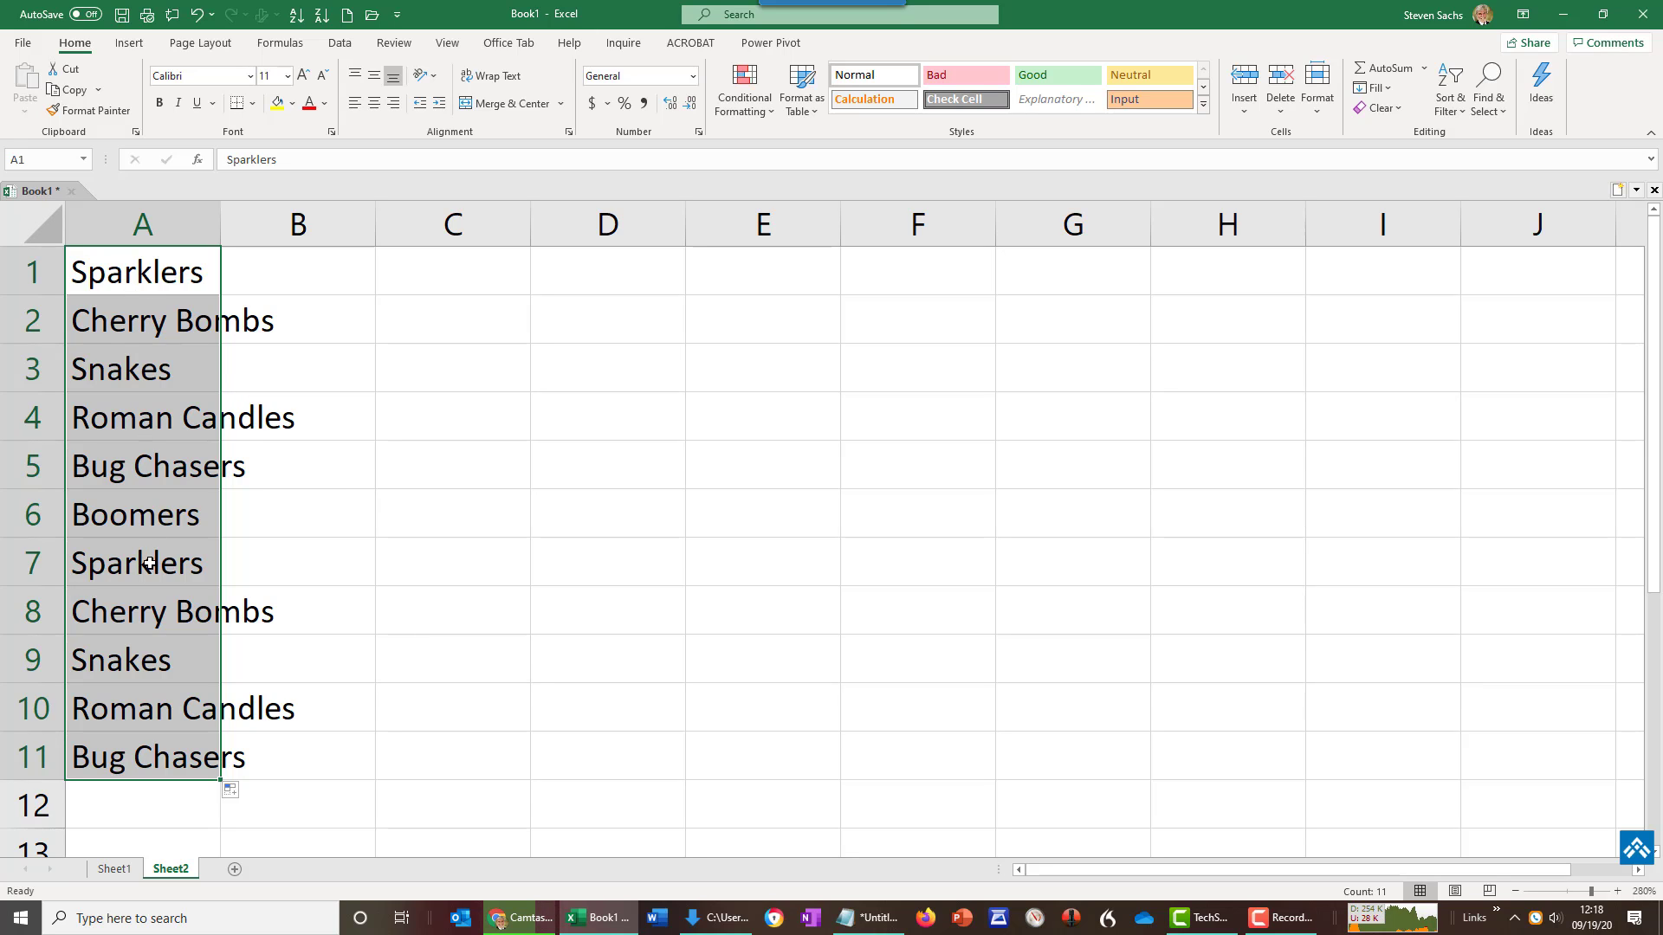
drag(149, 564, 187, 729)
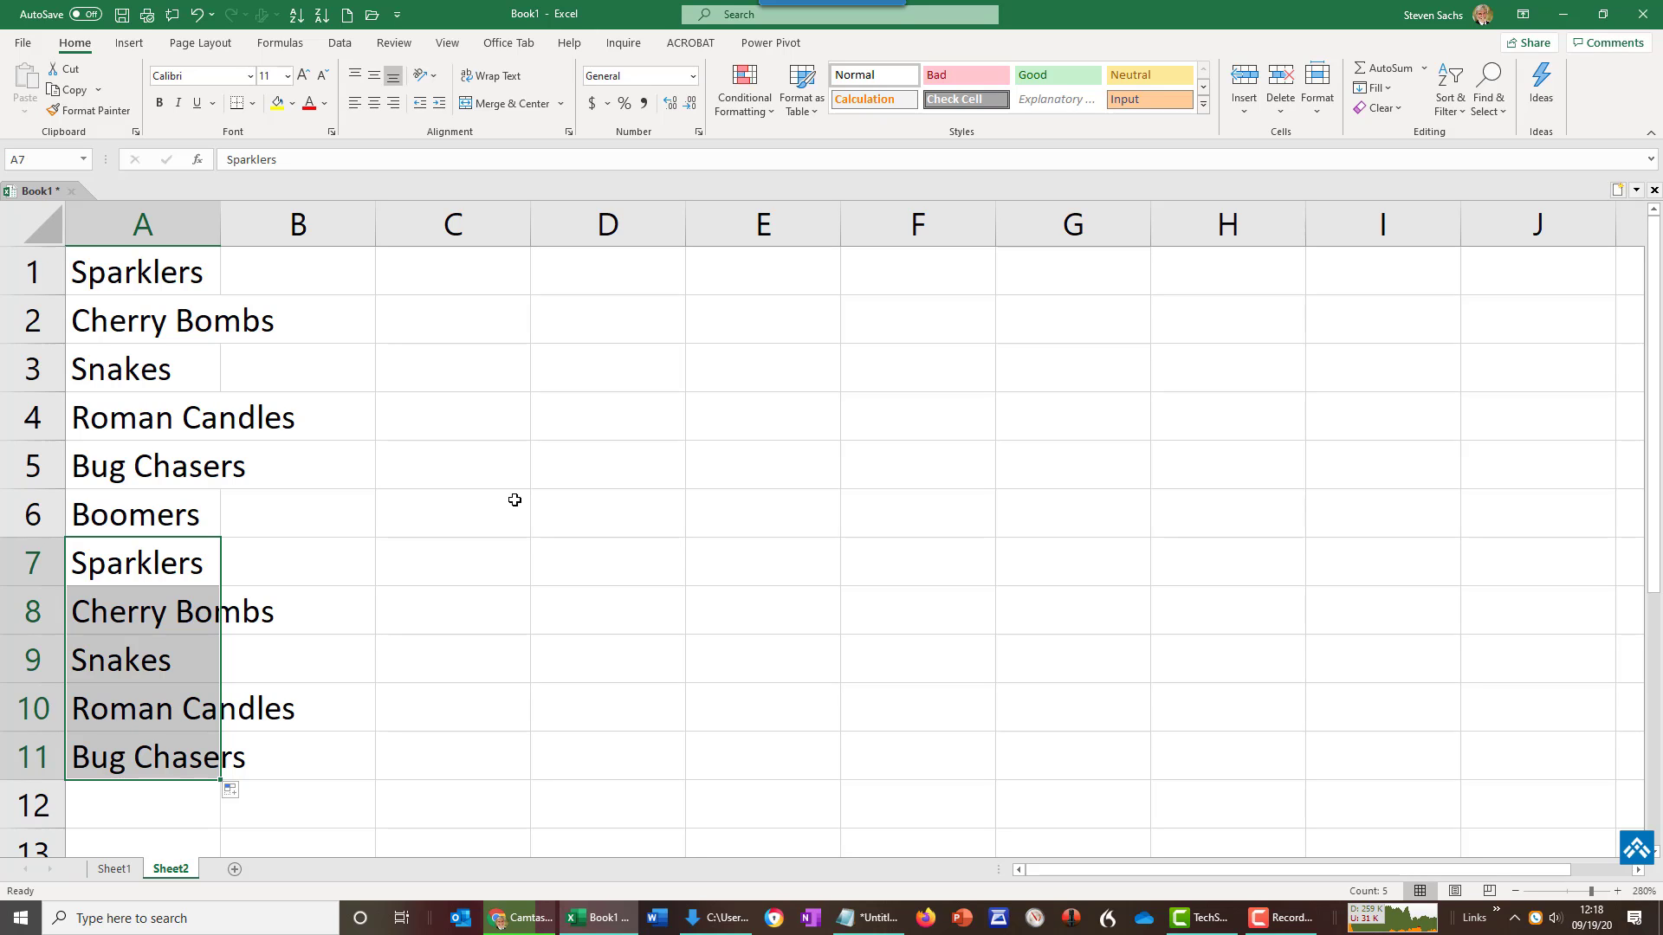
Fill the custom list from A1 across to I1, and auto-fit the width of all columns.
click(175, 267)
drag(221, 292, 1395, 293)
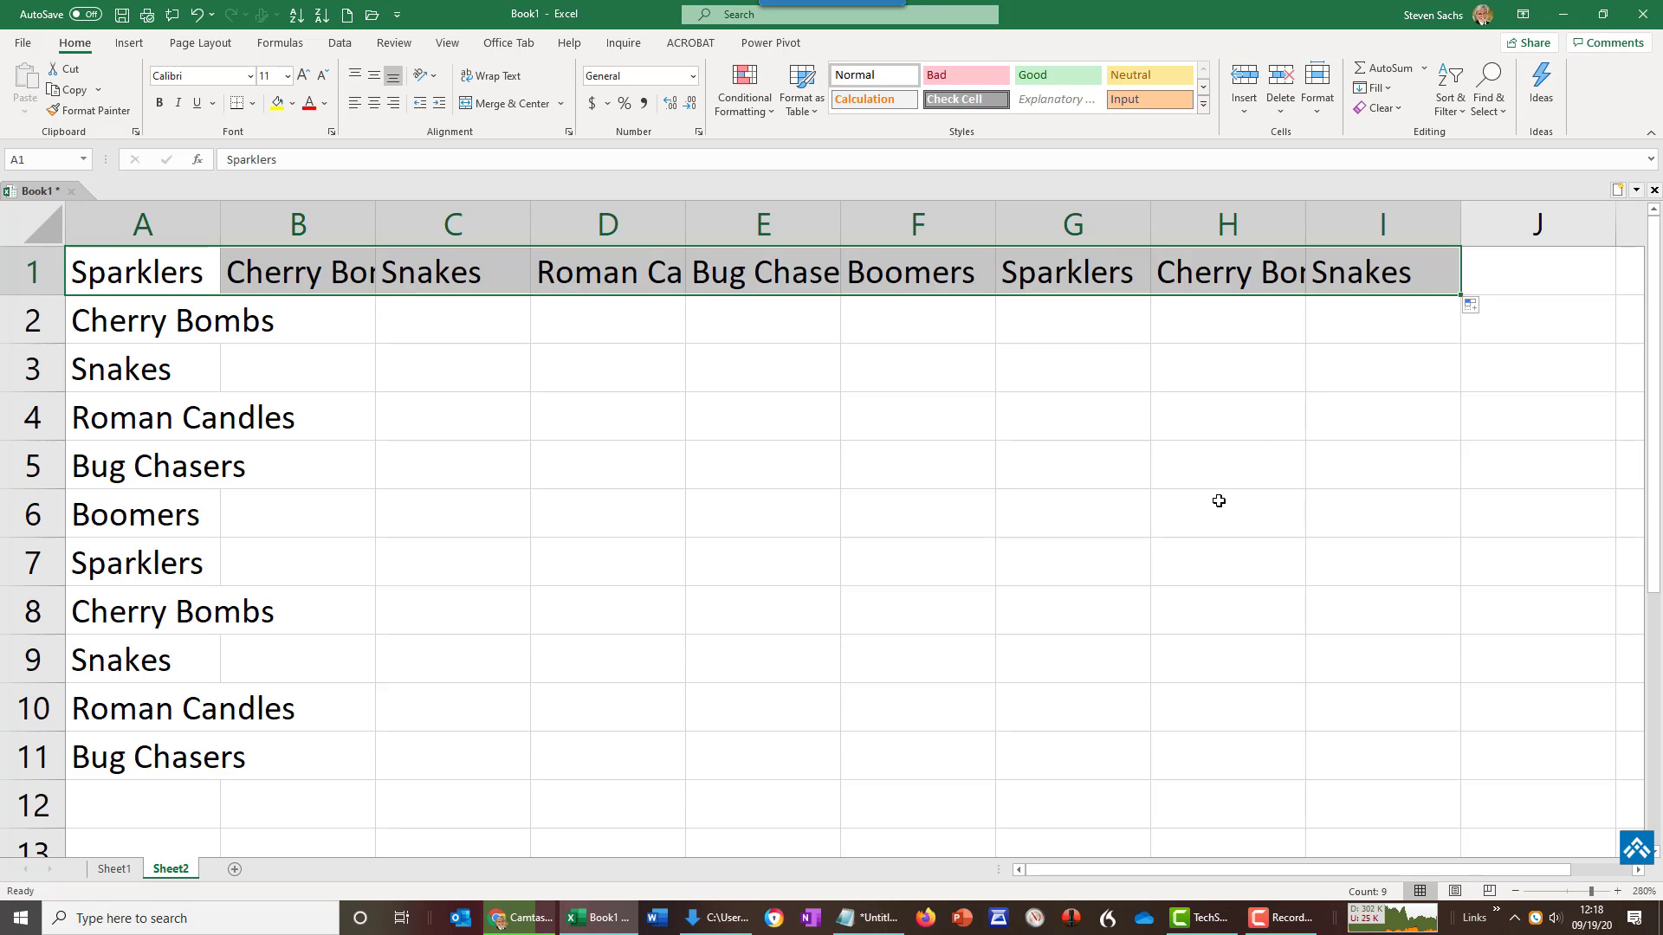
click(39, 223)
double_click(221, 223)
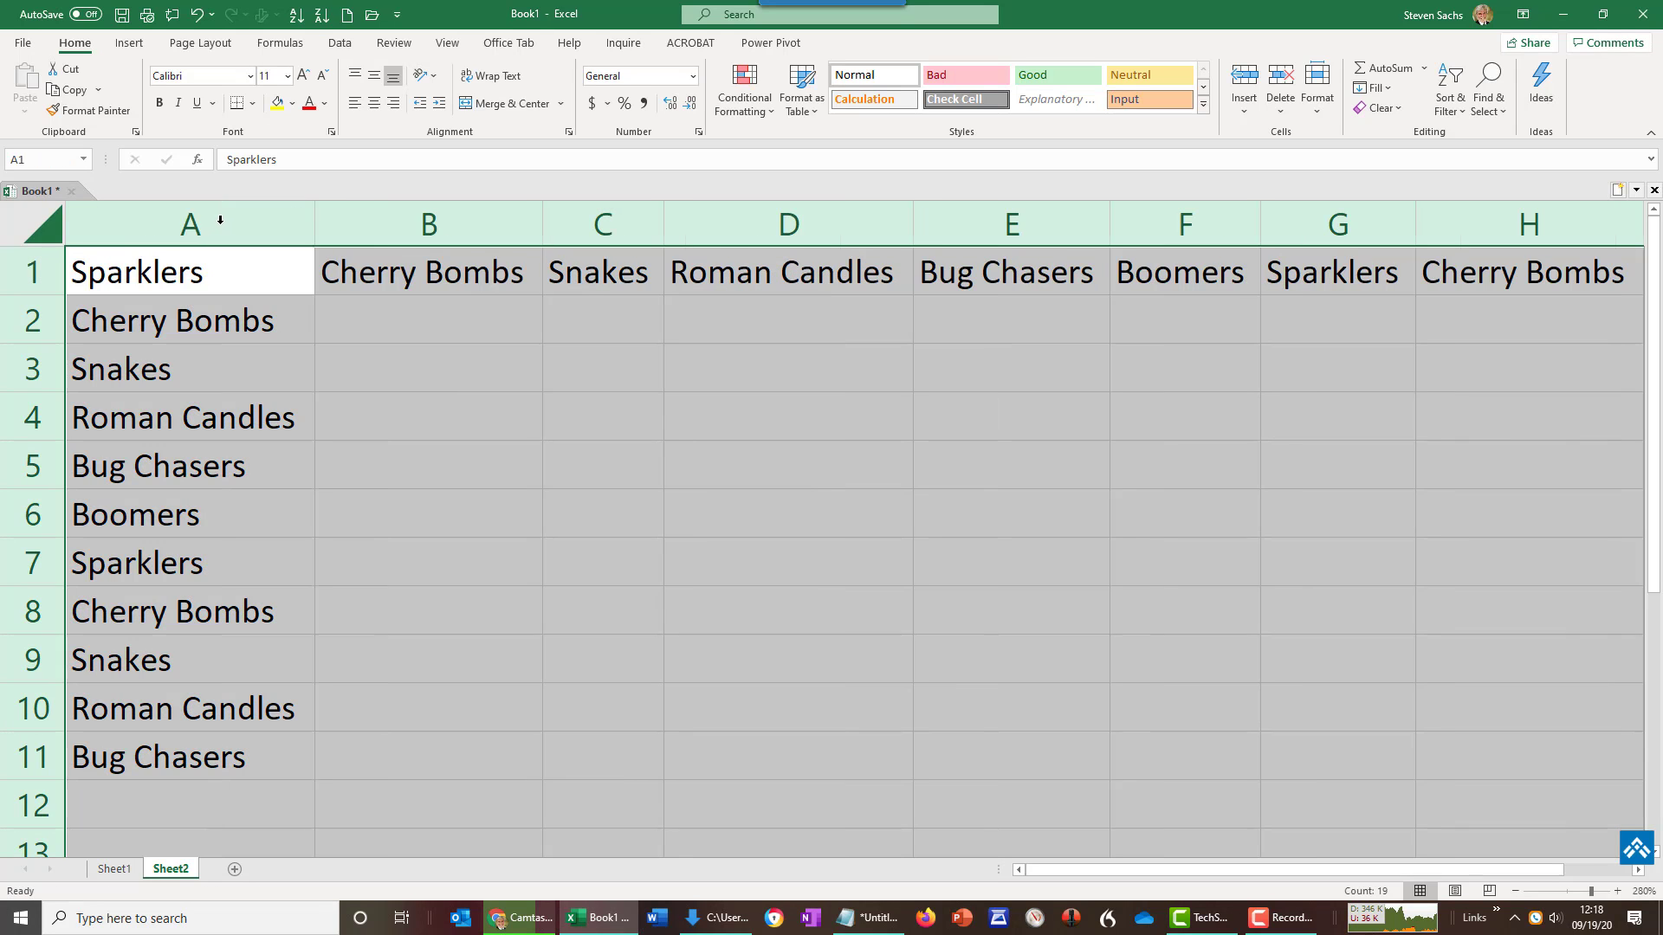
click(694, 484)
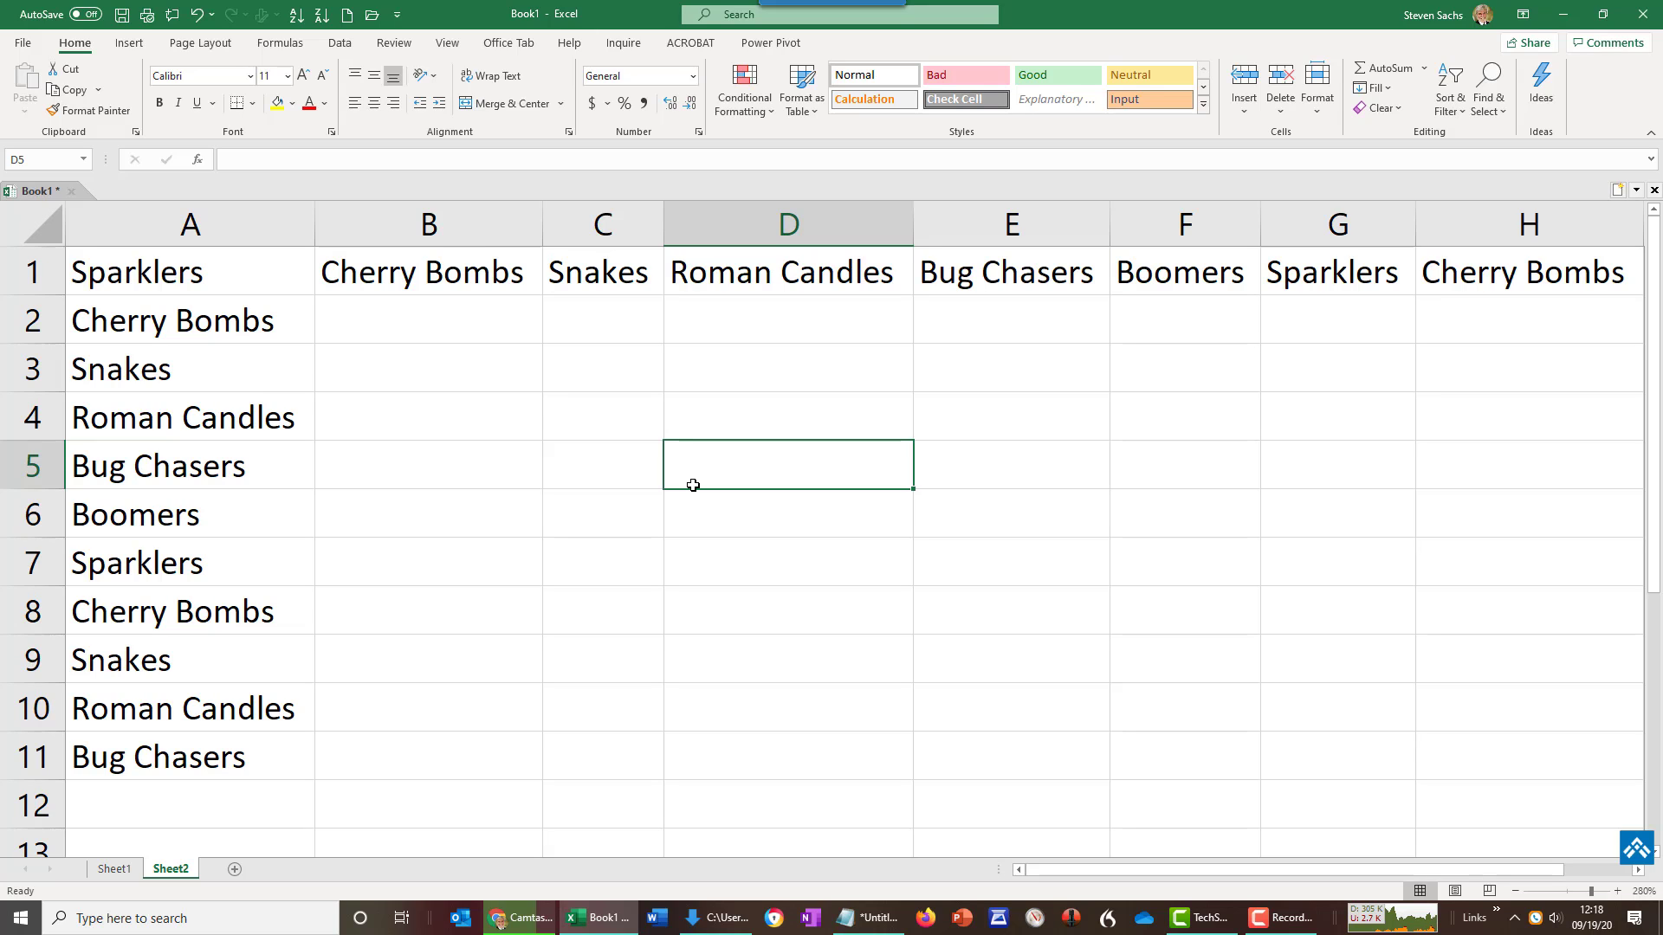
Examine the filled formulas in cells B3 and B7 on Sheet1, and return to Sheet2.
click(114, 869)
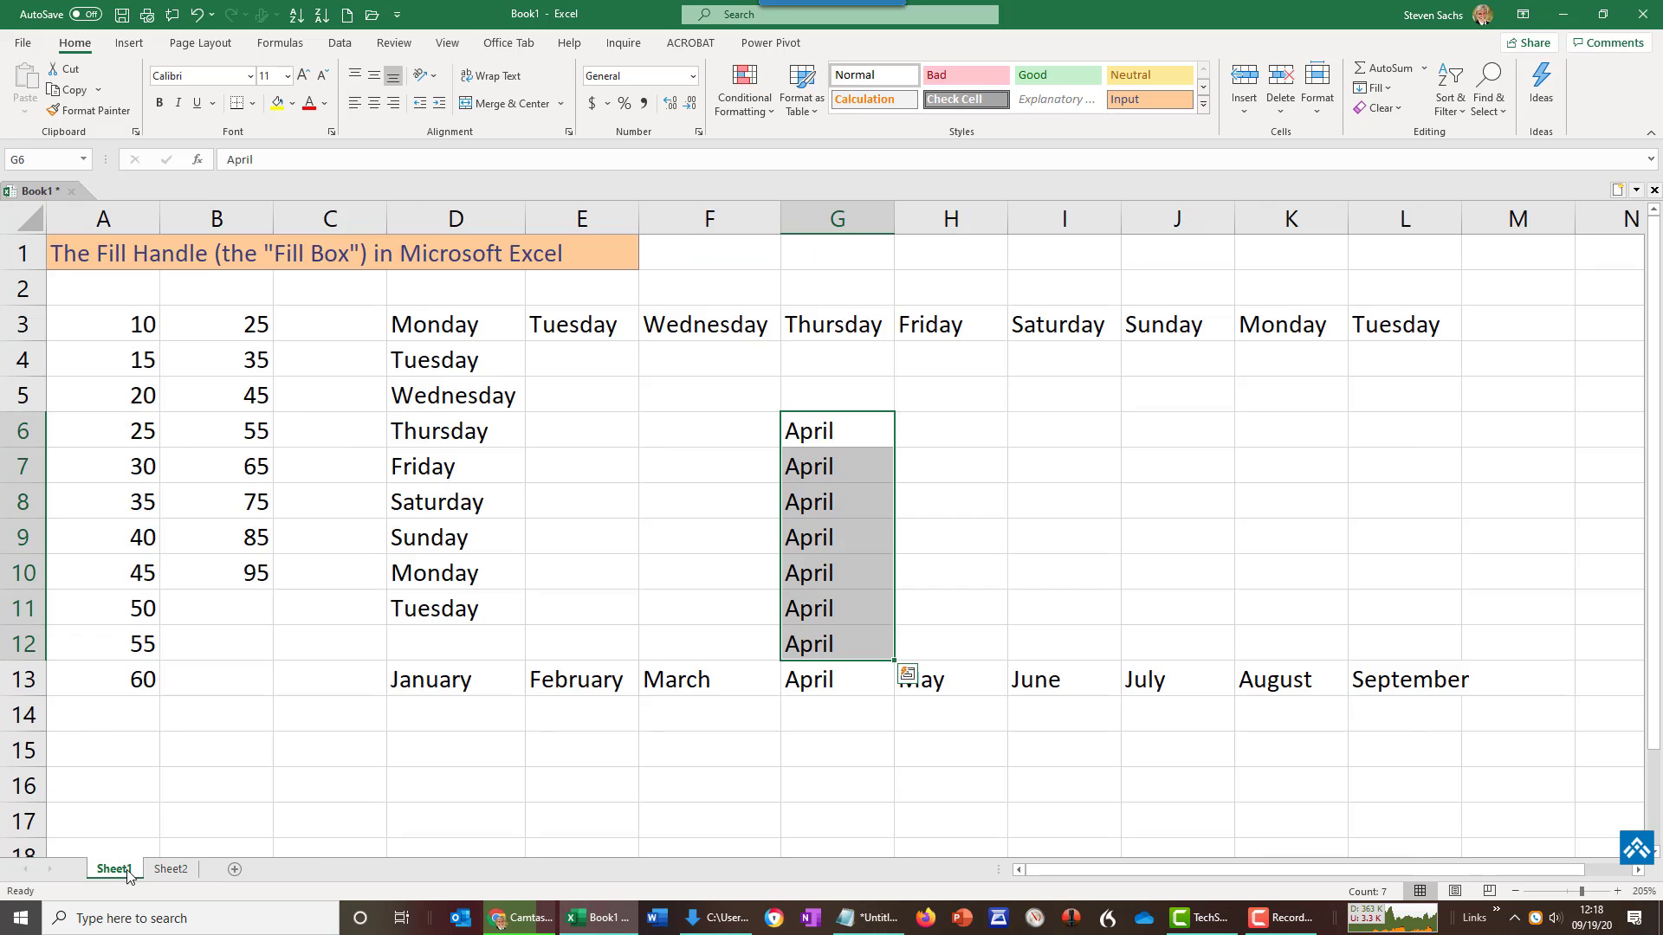
click(249, 334)
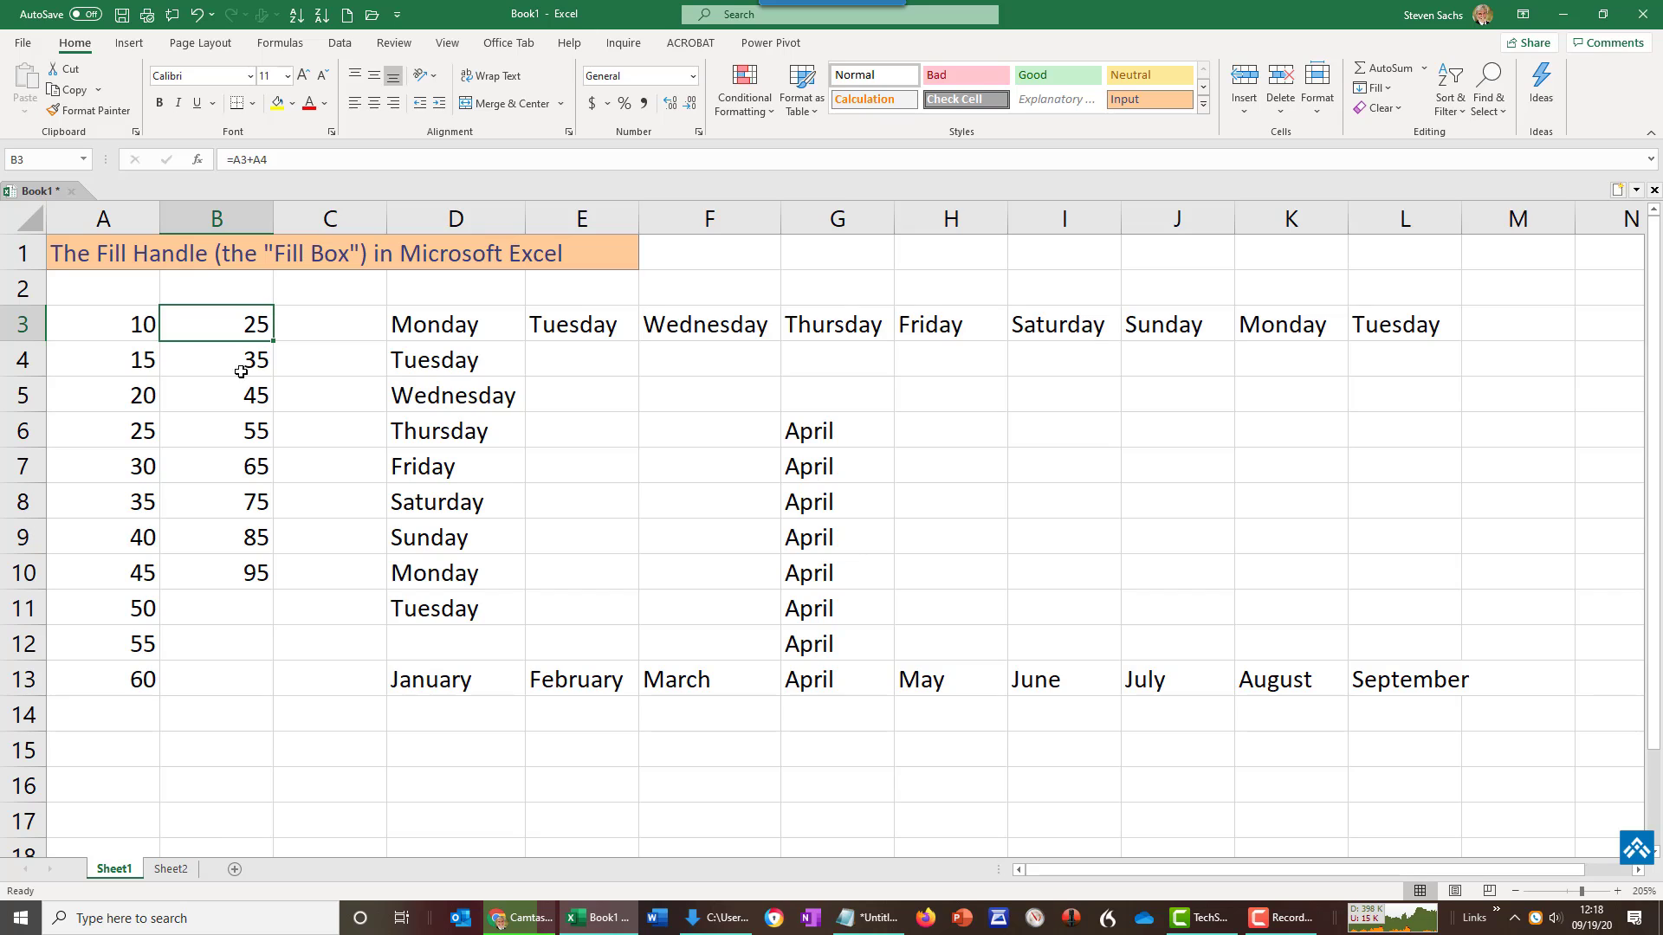
click(251, 466)
double_click(252, 467)
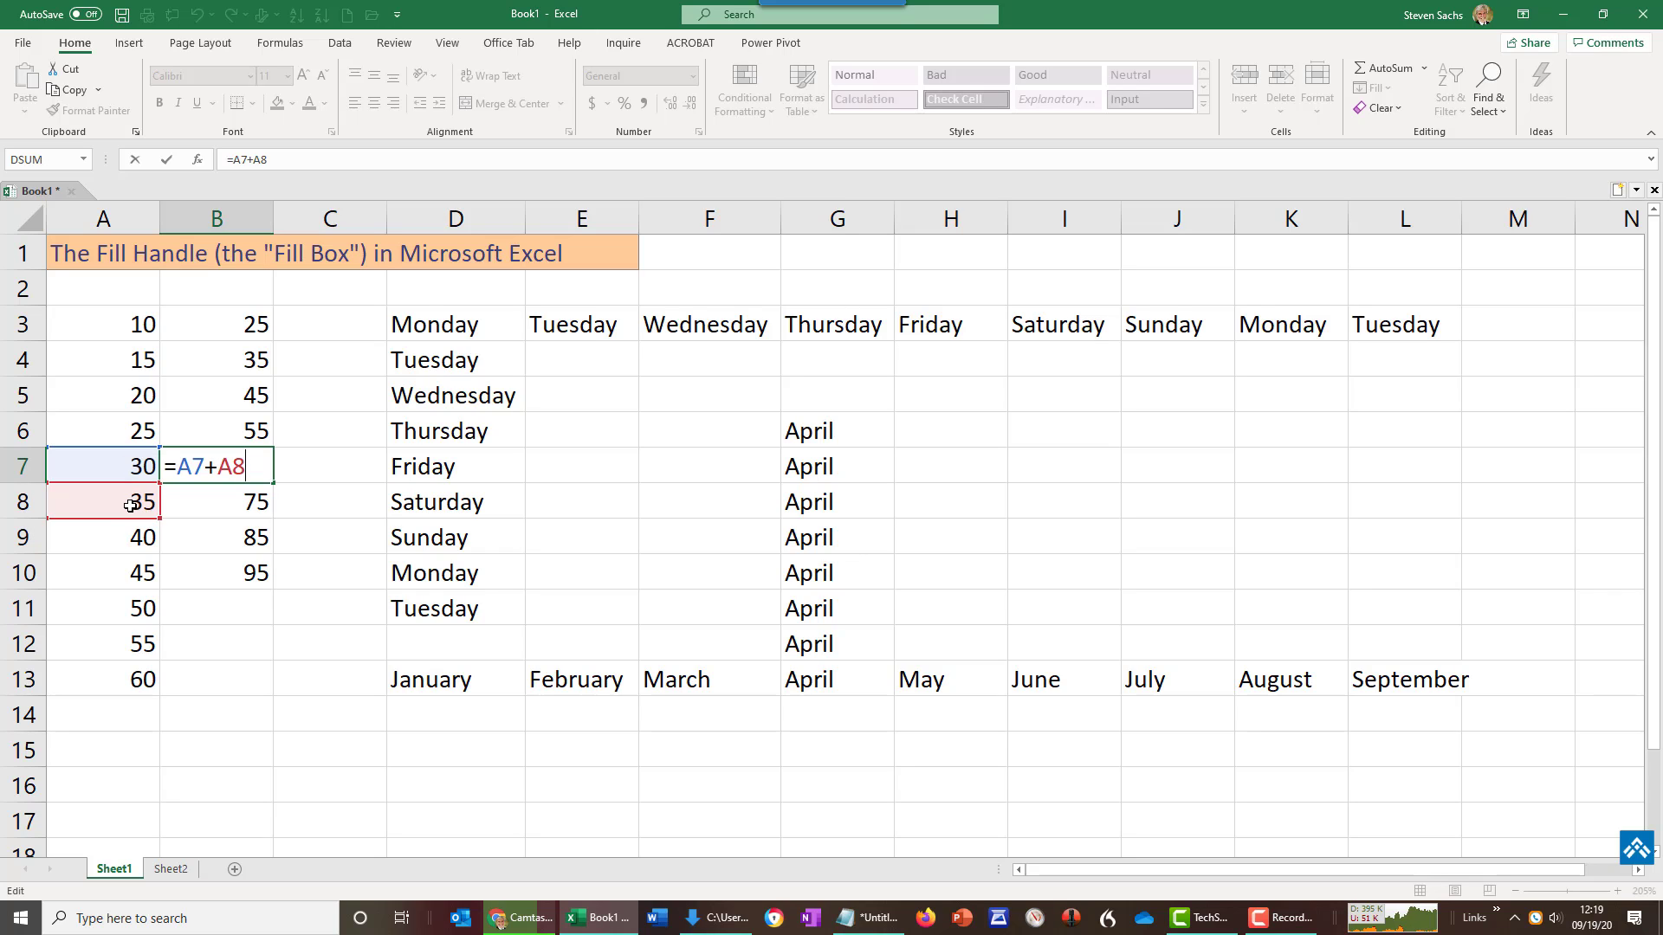
key(Return)
click(230, 469)
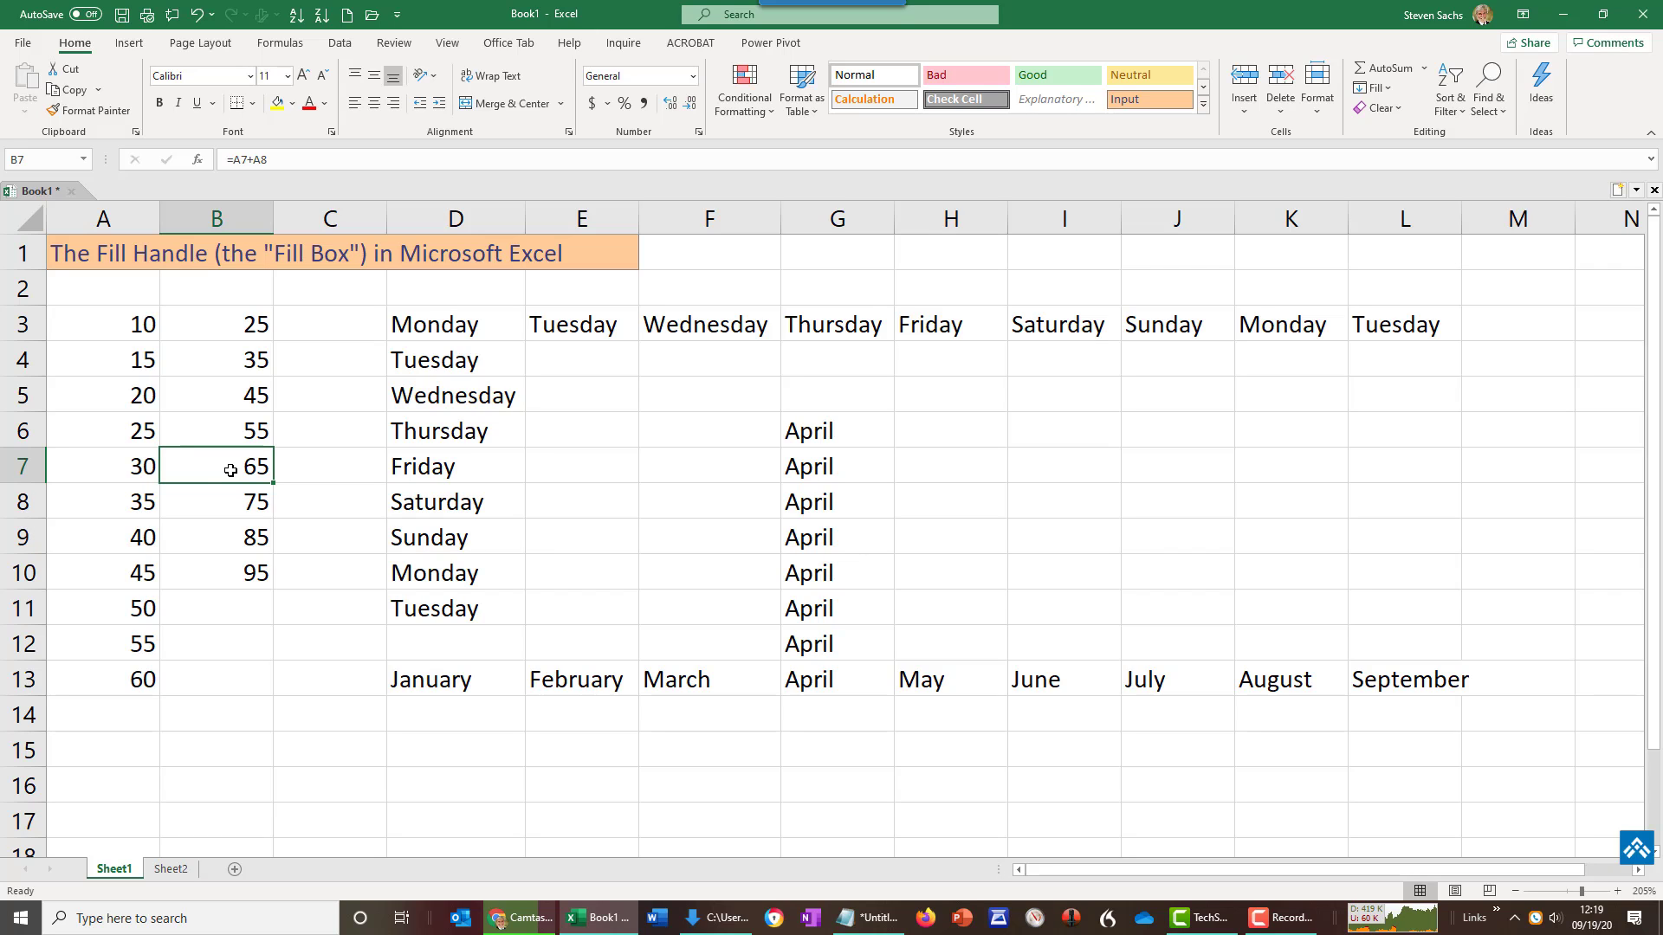
click(172, 871)
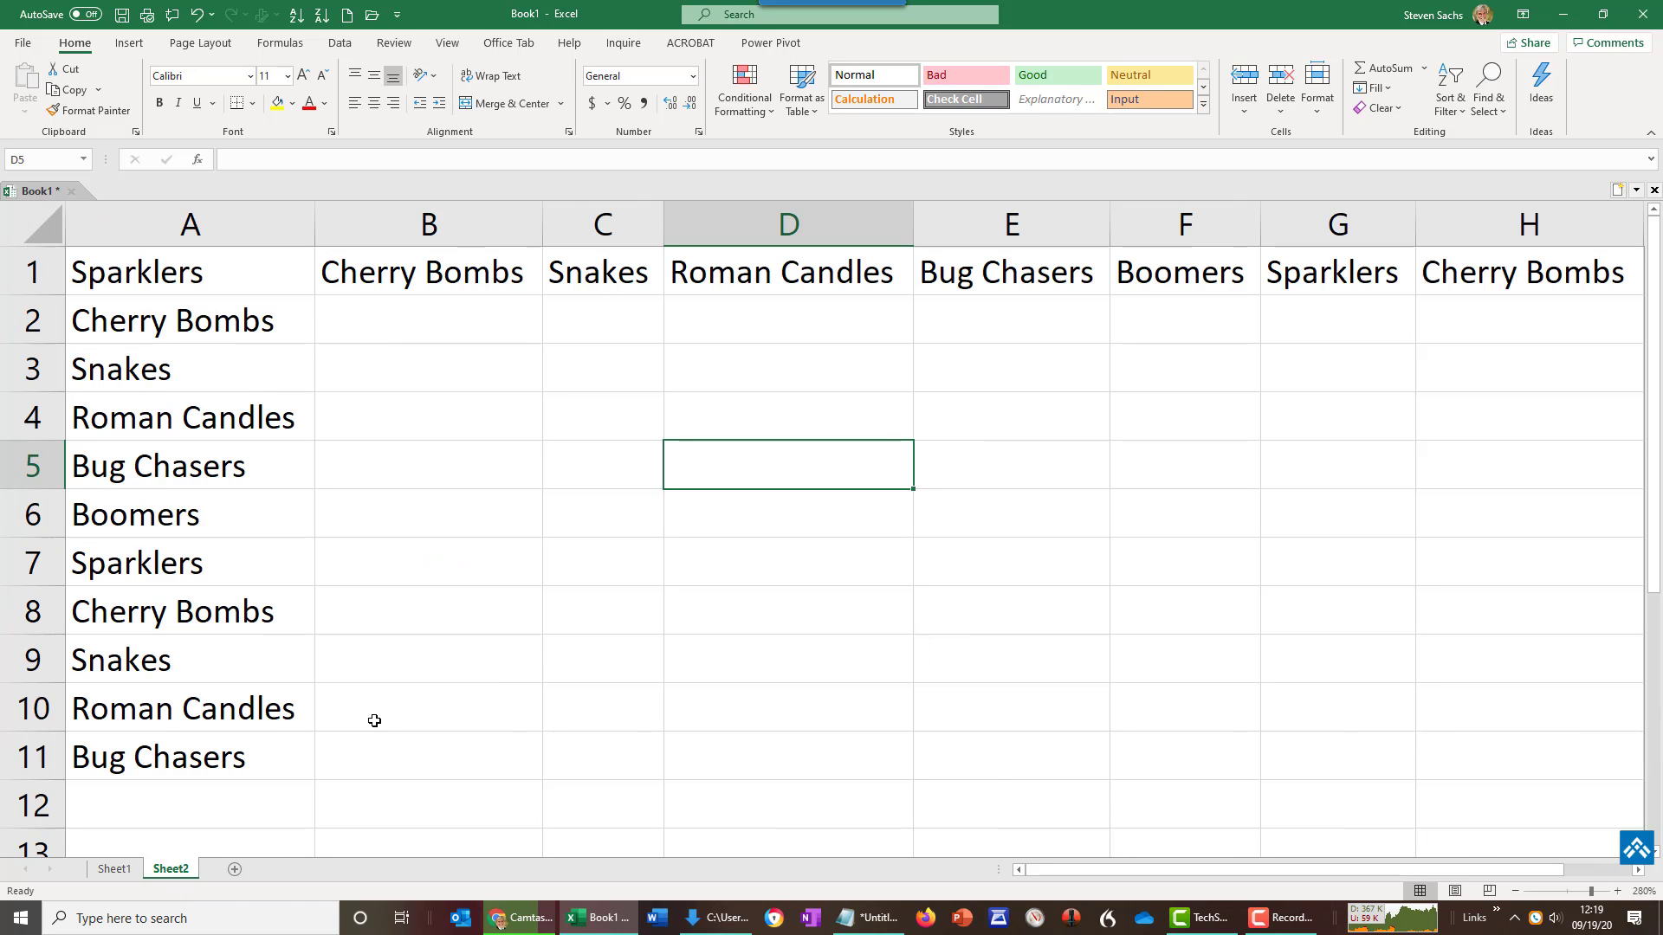